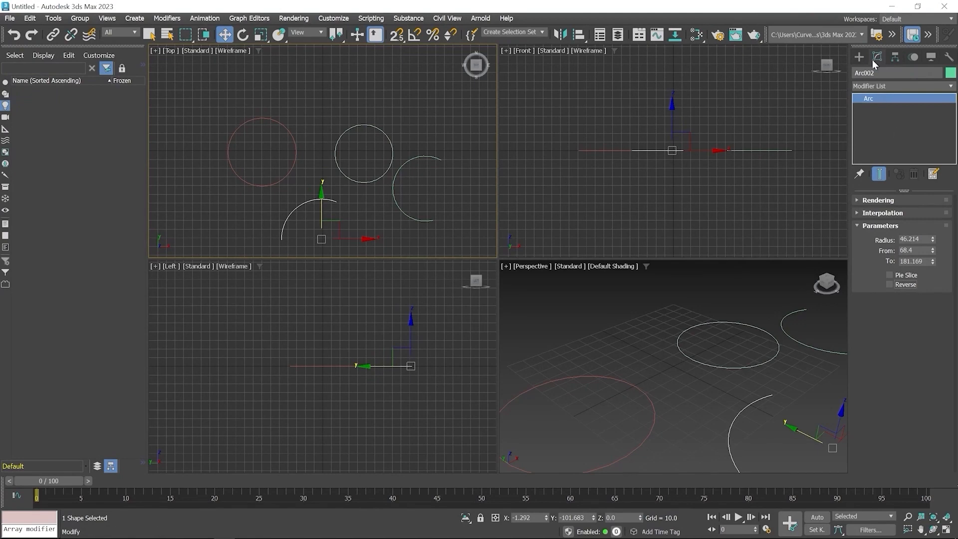
- Draw a six-sided NGon with a radius of about 49.8 beside the existing shapes in the Top viewport
{"action": "left_click", "coordinate": [860, 58]}
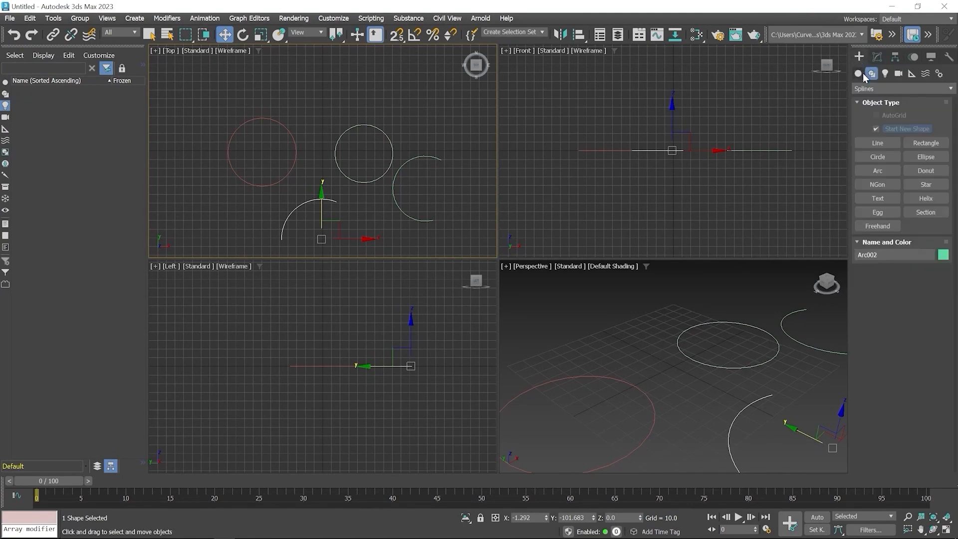
{"action": "left_click", "coordinate": [880, 185]}
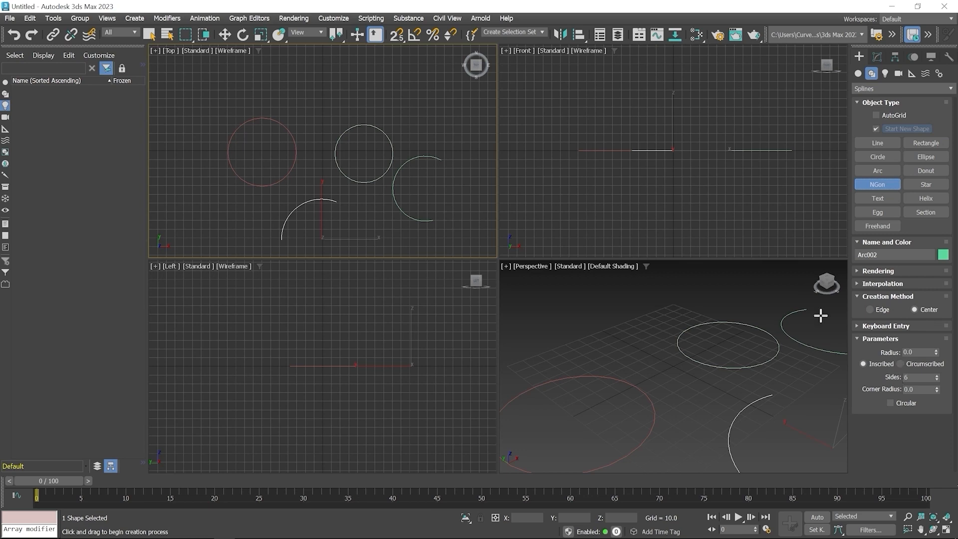
{"action": "middle_click_drag", "start_coordinate": [391, 192], "coordinate": [285, 185]}
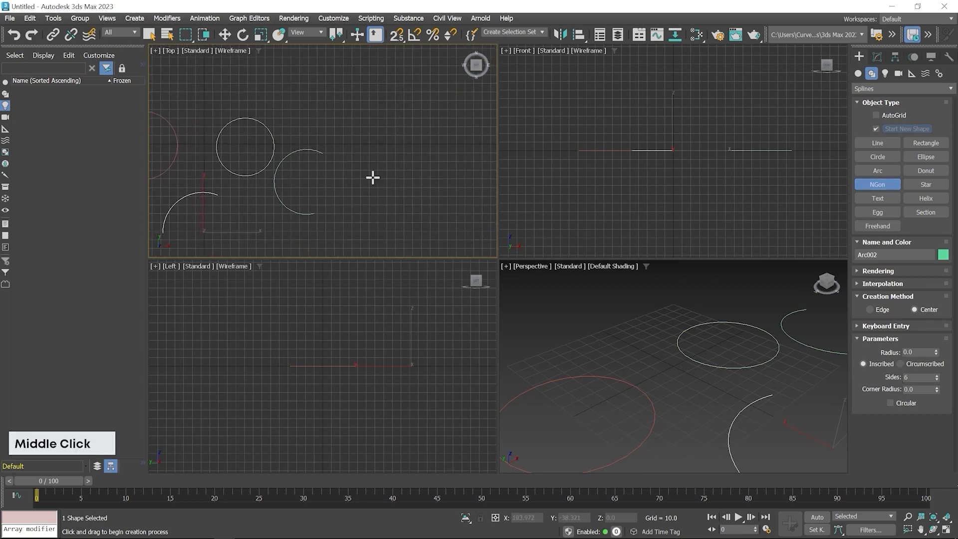
{"action": "left_click_drag", "start_coordinate": [384, 150], "coordinate": [407, 186]}
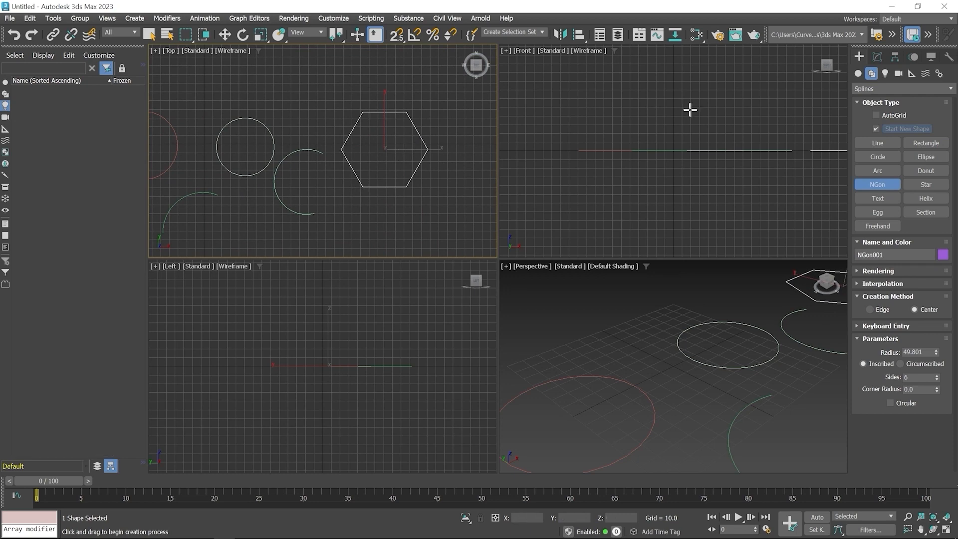
- Increase the NGon's radius to about 52.3 and set its number of sides to 7
{"action": "left_click", "coordinate": [876, 57]}
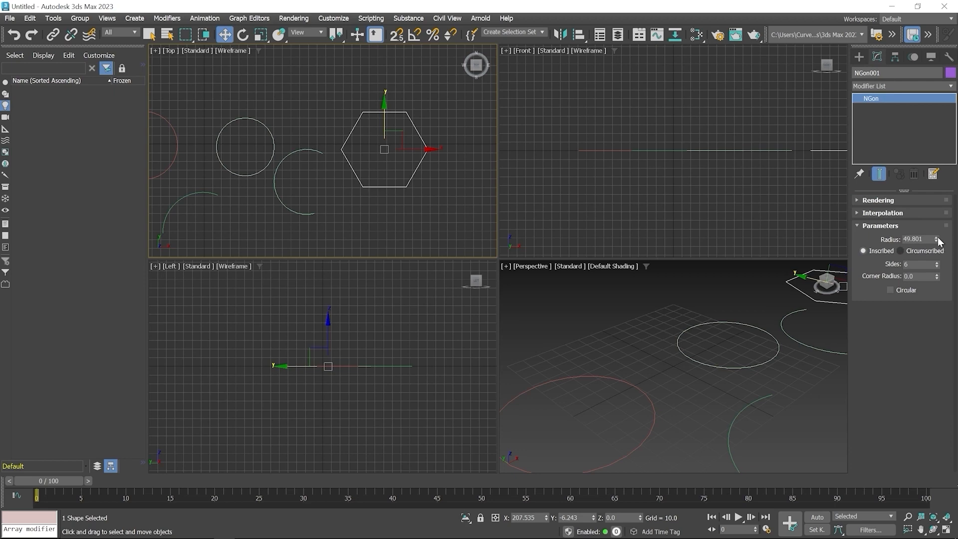
{"action": "left_click_drag", "start_coordinate": [938, 240], "coordinate": [939, 240]}
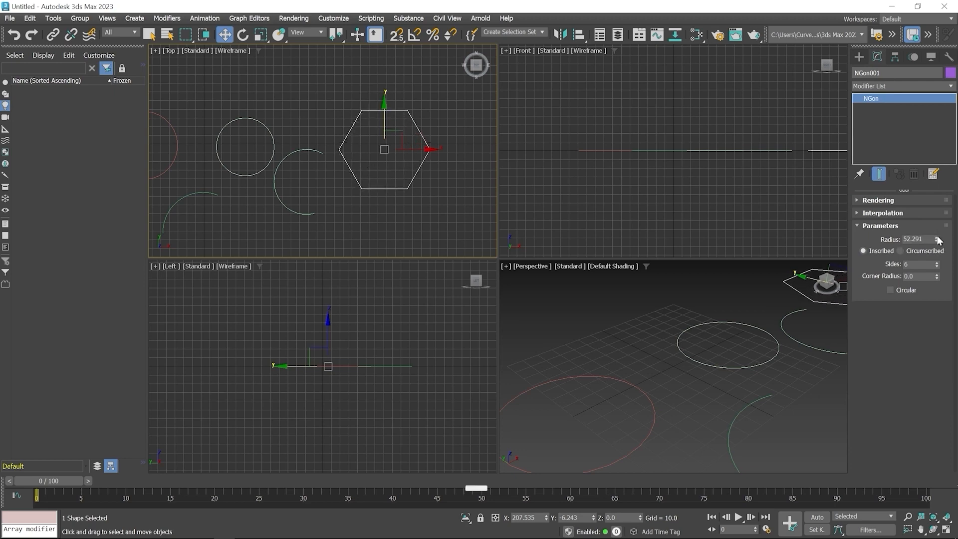
{"action": "left_click", "coordinate": [938, 263]}
{"action": "left_click", "coordinate": [940, 263]}
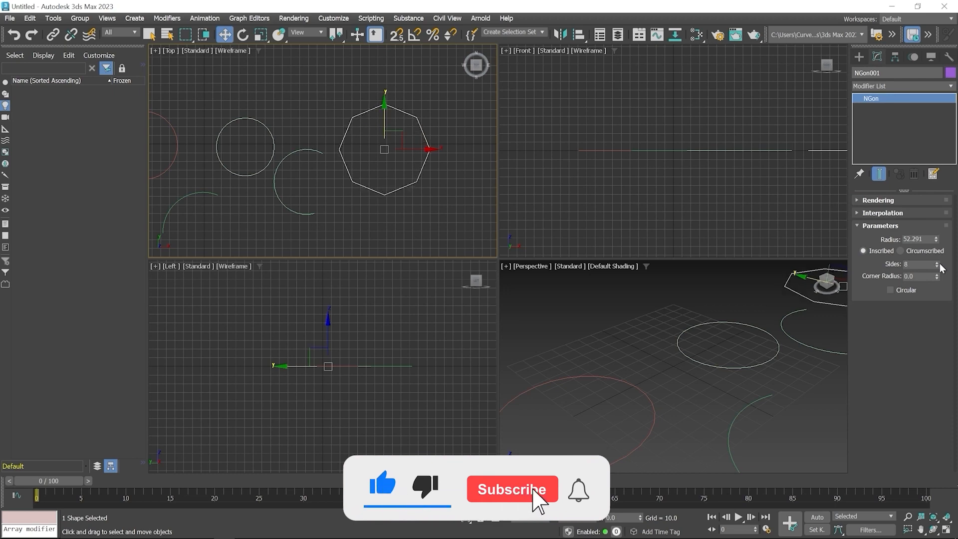
{"action": "left_click", "coordinate": [937, 267]}
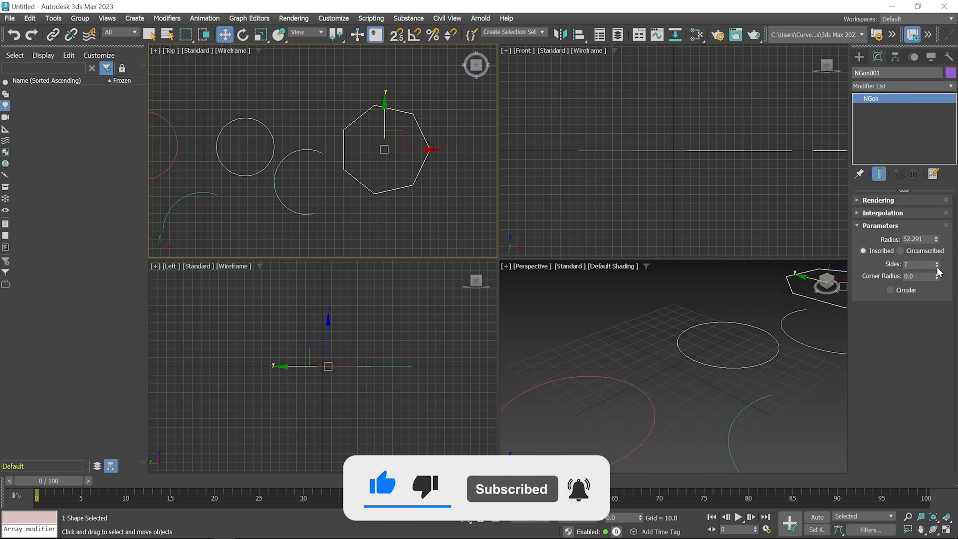
- Round the NGon's corners with a corner radius of about 9.69
{"action": "scroll", "coordinate": [363, 217], "scroll_direction": "up", "scroll_amount": 2}
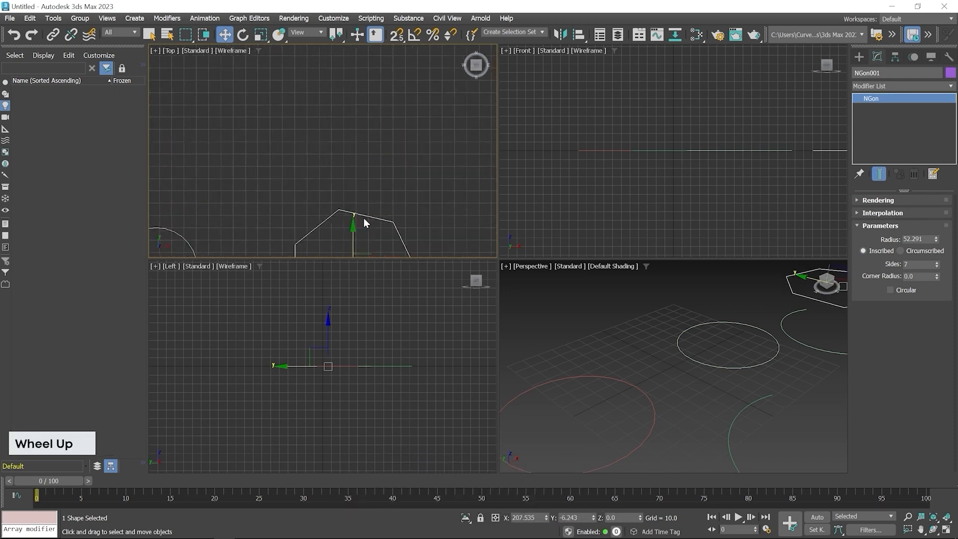
{"action": "scroll", "coordinate": [363, 218], "scroll_direction": "up", "scroll_amount": 3}
{"action": "middle_click_drag", "start_coordinate": [356, 218], "coordinate": [396, 120]}
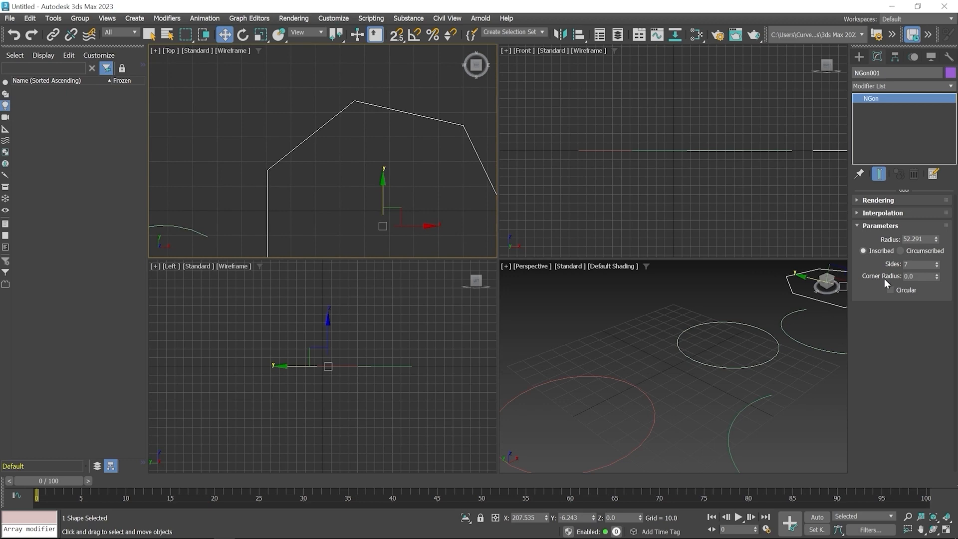
{"action": "left_click_drag", "start_coordinate": [937, 276], "coordinate": [948, 60]}
- Delete all five circles, arcs and NGon shapes from the scene
{"action": "scroll", "coordinate": [343, 132], "scroll_direction": "down", "scroll_amount": 4}
{"action": "middle_click_drag", "start_coordinate": [341, 149], "coordinate": [309, 150]}
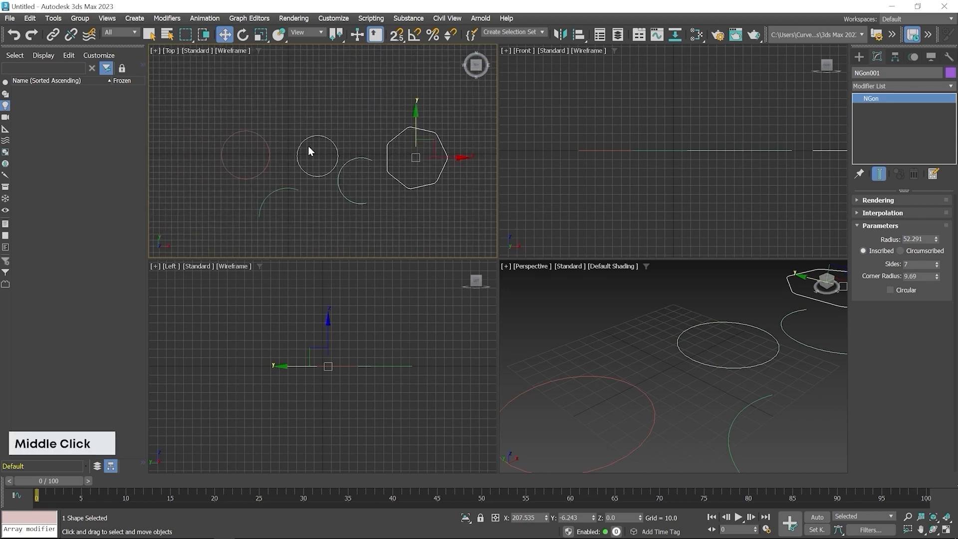
{"action": "left_click_drag", "start_coordinate": [201, 95], "coordinate": [478, 231]}
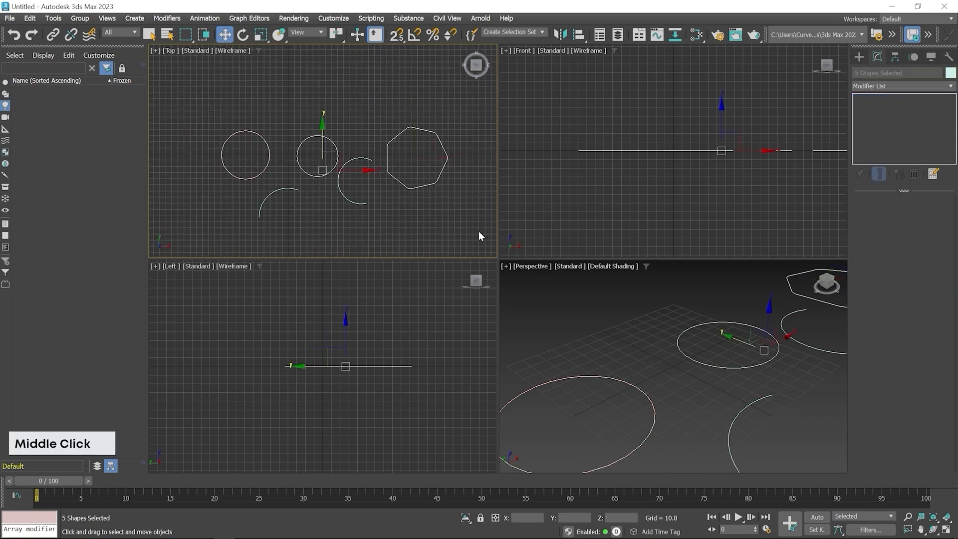
{"action": "key", "text": "Delete"}
- Place a "MAX Text" text spline in Arial, size 100, in the Top viewport and show its editable parameters
{"action": "left_click", "coordinate": [859, 56]}
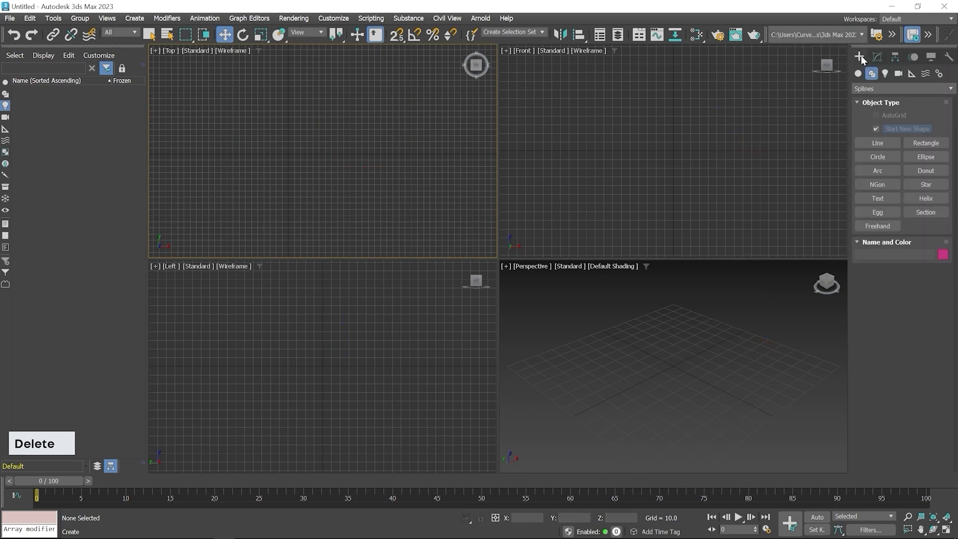
{"action": "left_click", "coordinate": [878, 199]}
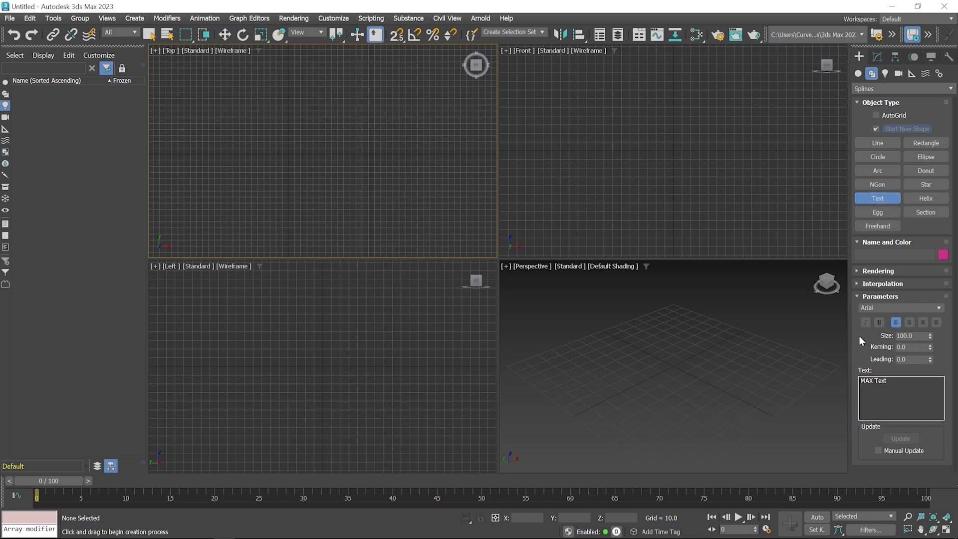
{"action": "left_click", "coordinate": [296, 158]}
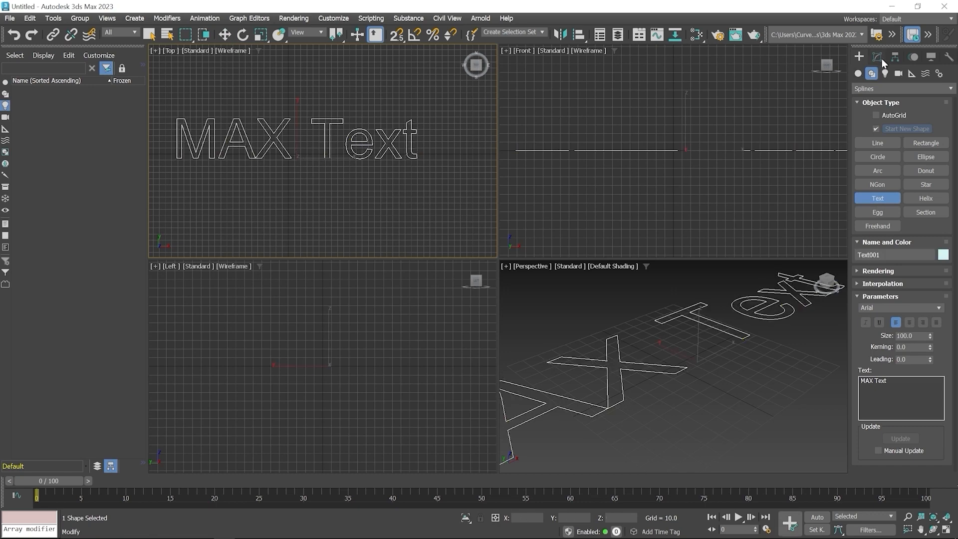
{"action": "left_click", "coordinate": [878, 57]}
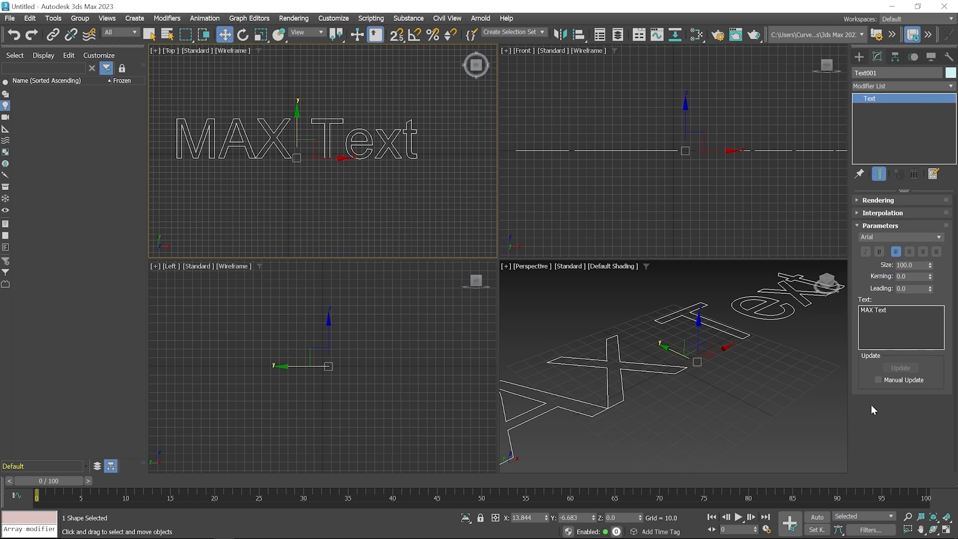
- Draw an outlined egg spline above the text, about 128.8 long and 85.8 wide, with outline thickness about -9.8
{"action": "left_click", "coordinate": [860, 58]}
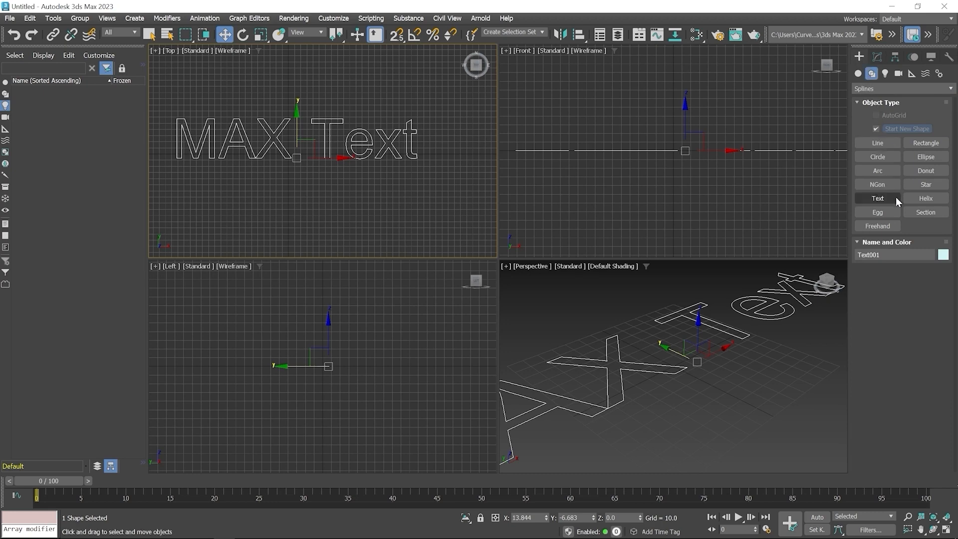
{"action": "left_click", "coordinate": [883, 213]}
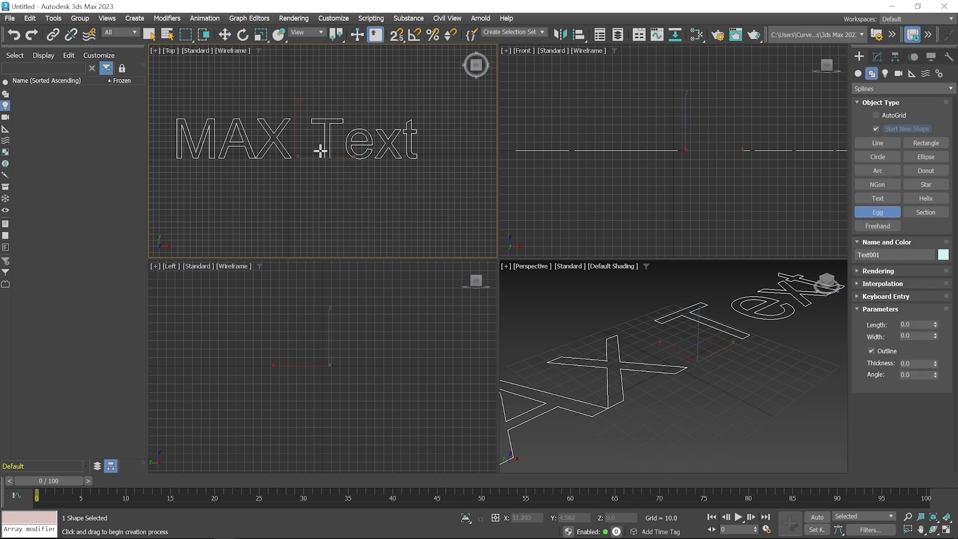
{"action": "middle_click_drag", "start_coordinate": [319, 150], "coordinate": [315, 250]}
{"action": "left_click_drag", "start_coordinate": [377, 131], "coordinate": [397, 162]}
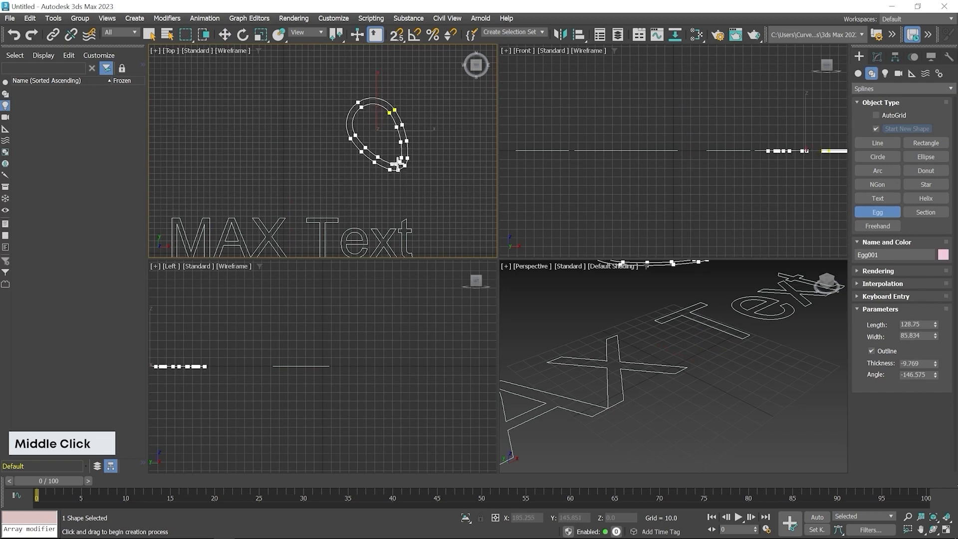
{"action": "right_click", "coordinate": [430, 146]}
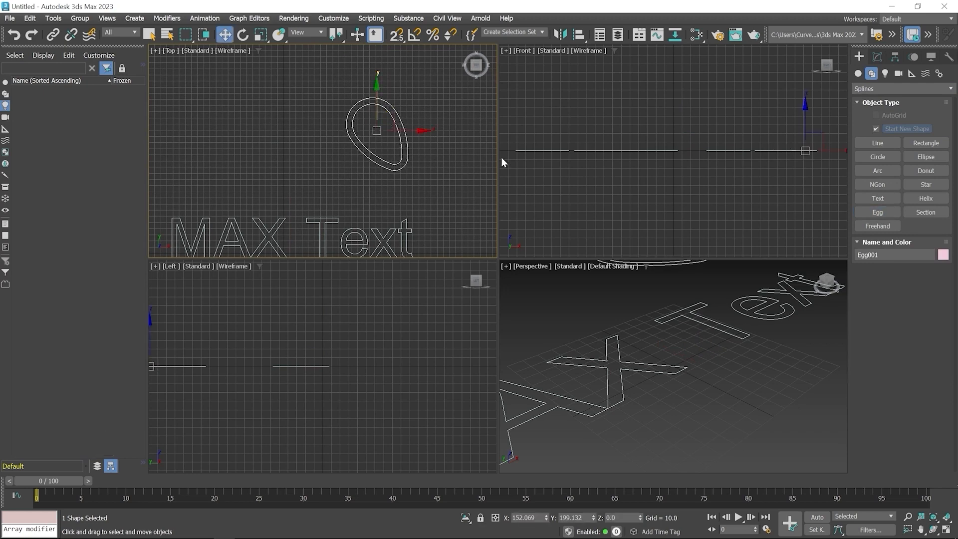
- Adjust the egg's outline thickness and change its angle so the narrow end points more sideways
{"action": "left_click", "coordinate": [877, 57]}
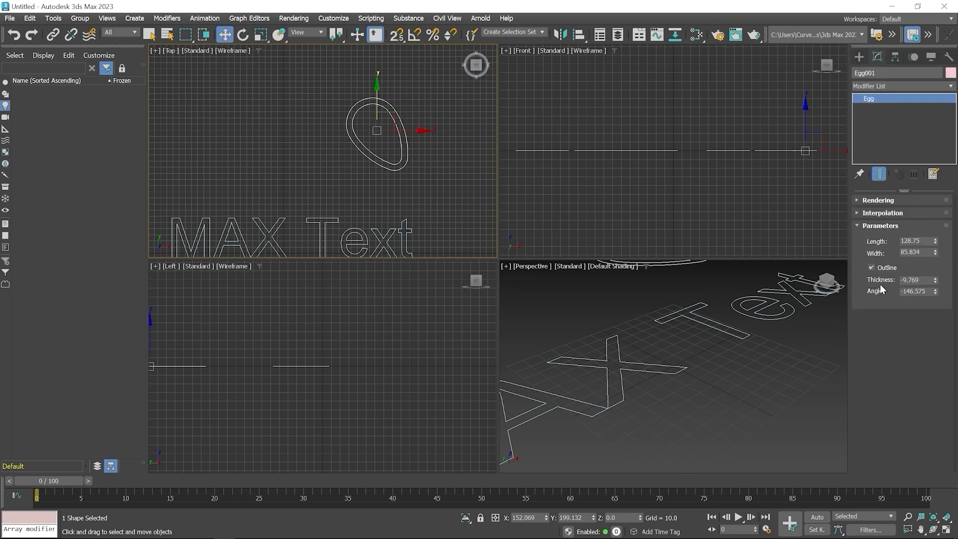
{"action": "left_click_drag", "start_coordinate": [937, 281], "coordinate": [936, 280]}
{"action": "mouse_move", "coordinate": [936, 292]}
{"action": "left_mouse_down"}
{"action": "mouse_move", "coordinate": [937, 227]}
{"action": "mouse_move", "coordinate": [23, 206]}
{"action": "mouse_move", "coordinate": [32, 84]}
{"action": "left_mouse_up"}
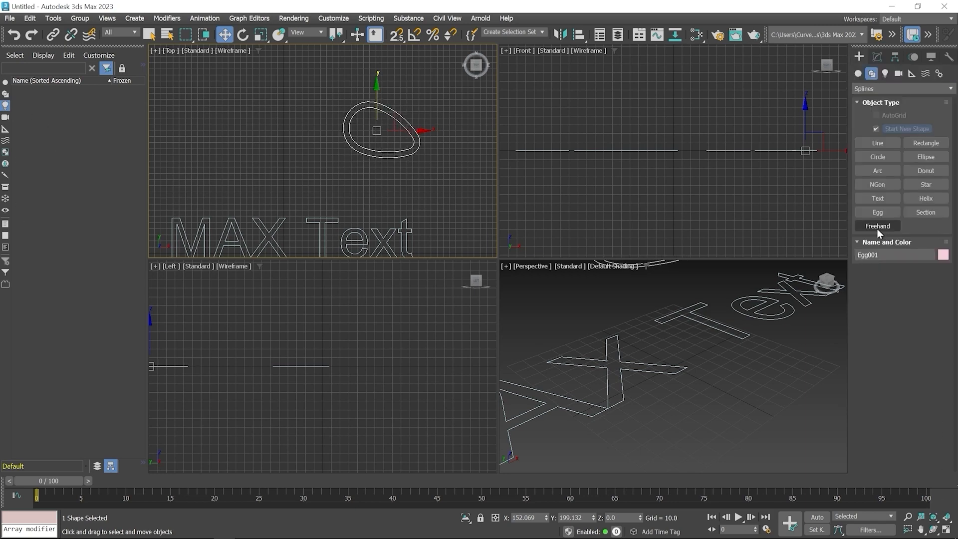
- Draw a wavy freehand loop above the text beside the egg and set its sampling to 16
{"action": "left_click", "coordinate": [876, 226]}
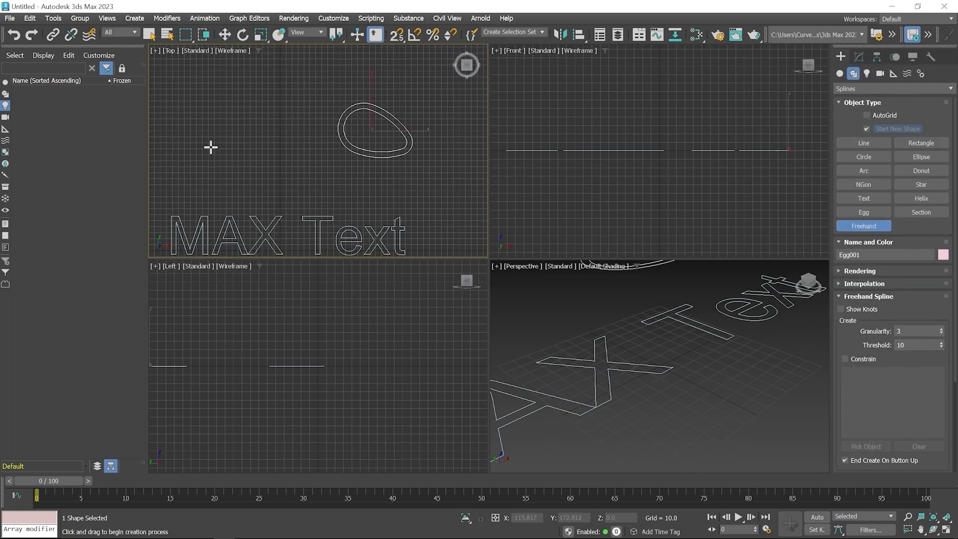
{"action": "mouse_move", "coordinate": [217, 147]}
{"action": "left_mouse_down"}
{"action": "mouse_move", "coordinate": [229, 135]}
{"action": "mouse_move", "coordinate": [286, 126]}
{"action": "mouse_move", "coordinate": [314, 160]}
{"action": "mouse_move", "coordinate": [253, 190]}
{"action": "mouse_move", "coordinate": [186, 187]}
{"action": "mouse_move", "coordinate": [203, 152]}
{"action": "mouse_move", "coordinate": [220, 150]}
{"action": "left_mouse_up"}
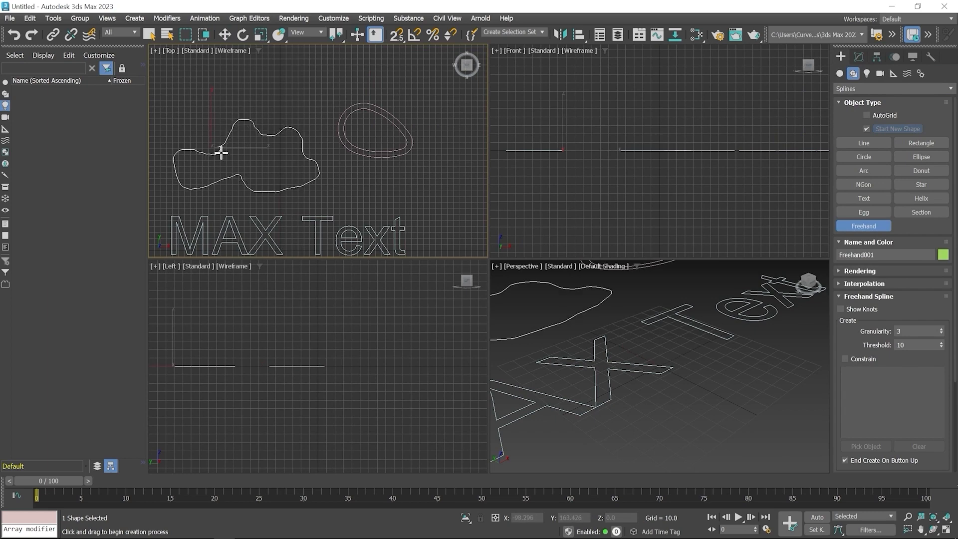
{"action": "left_click", "coordinate": [858, 55]}
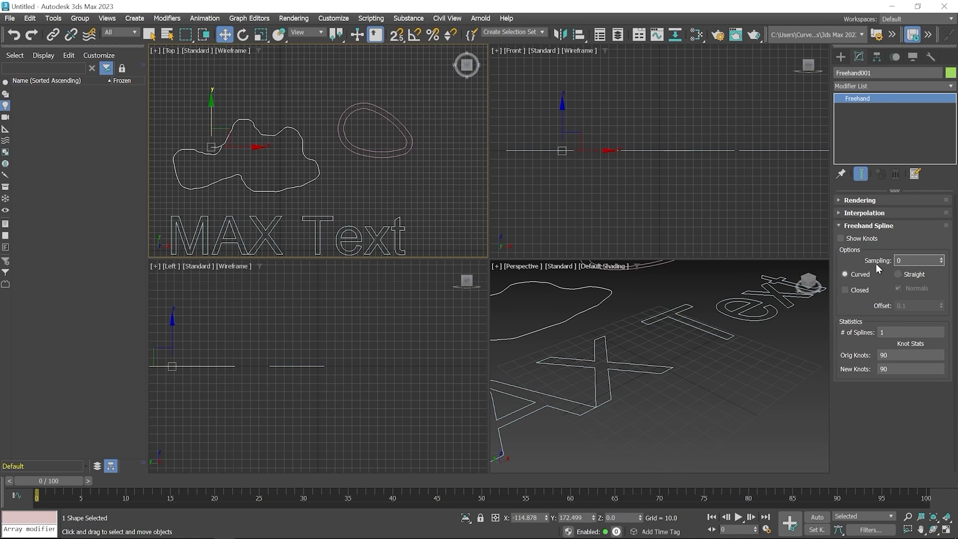
{"action": "left_click", "coordinate": [942, 258]}
{"action": "left_click_drag", "start_coordinate": [943, 260], "coordinate": [940, 250]}
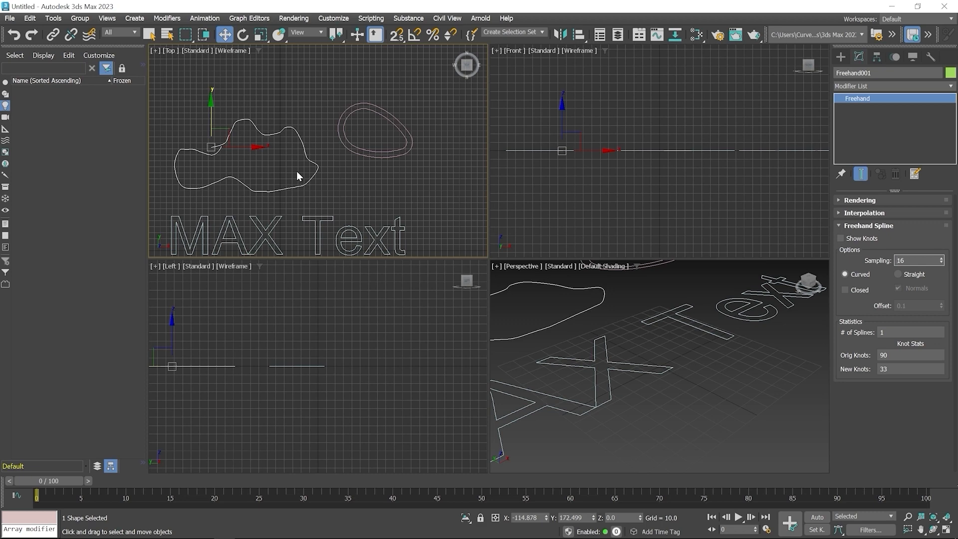
- Draw a rectangle beside the egg with the Center creation method, about 71.3 long and 78.3 wide
{"action": "left_click", "coordinate": [842, 57]}
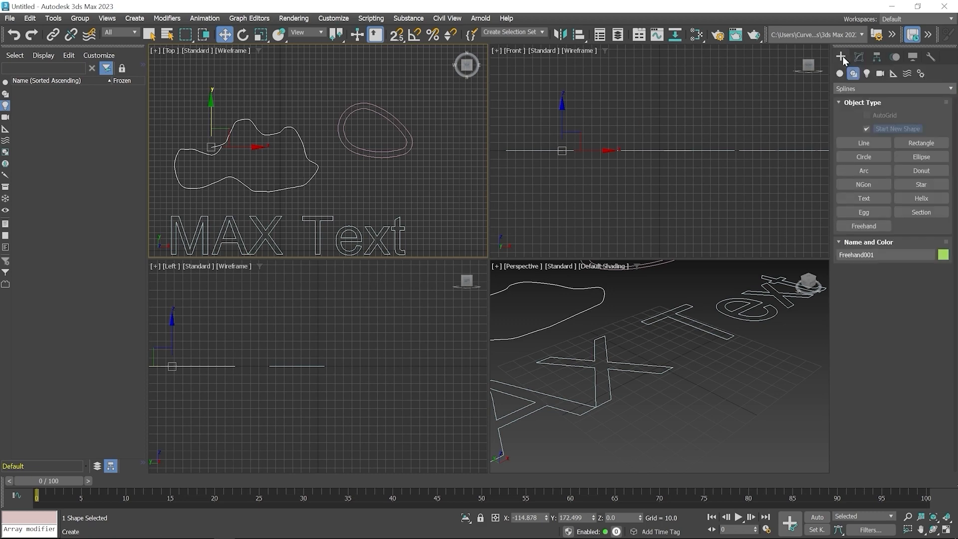
{"action": "left_click", "coordinate": [936, 147]}
{"action": "middle_click_drag", "start_coordinate": [384, 186], "coordinate": [323, 152]}
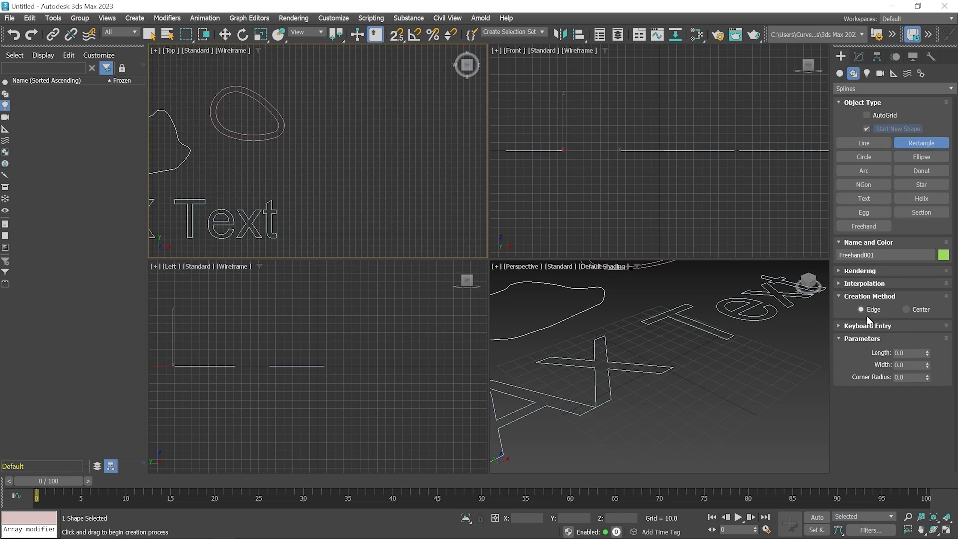
{"action": "left_click", "coordinate": [916, 311]}
{"action": "left_click_drag", "start_coordinate": [316, 114], "coordinate": [339, 136]}
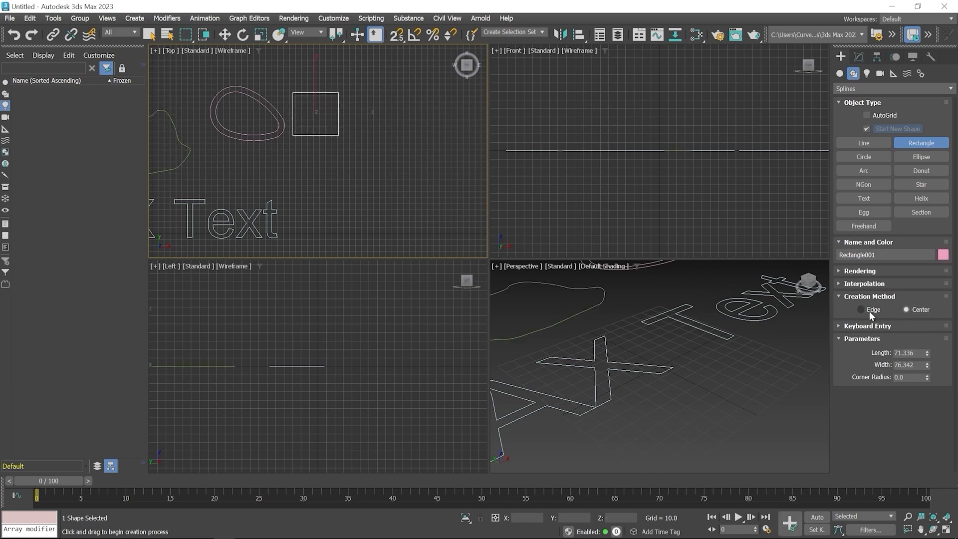
- Draw a second rectangle with the Edge creation method, about 69.5 by 68.8, and round its corners to about 5.46
{"action": "left_click", "coordinate": [861, 310]}
{"action": "left_click_drag", "start_coordinate": [354, 93], "coordinate": [396, 135]}
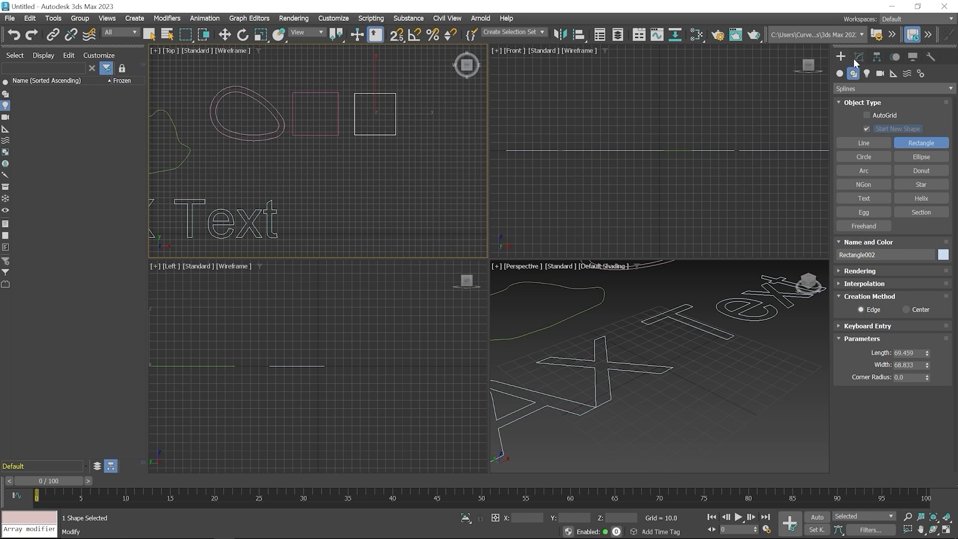
{"action": "left_click", "coordinate": [864, 58]}
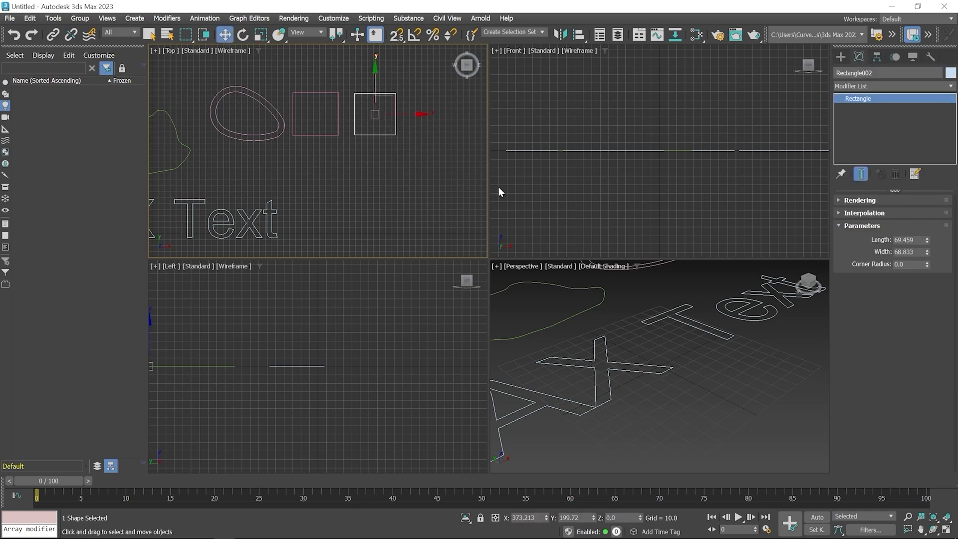
{"action": "middle_click_drag", "start_coordinate": [370, 100], "coordinate": [364, 174]}
{"action": "scroll", "coordinate": [408, 172], "scroll_direction": "up", "scroll_amount": 3}
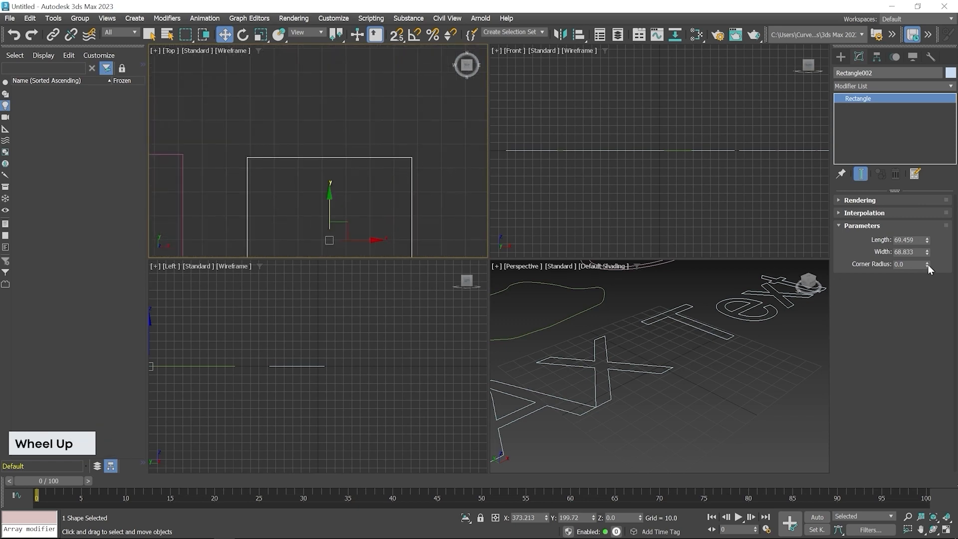
{"action": "left_click_drag", "start_coordinate": [929, 265], "coordinate": [896, 60]}
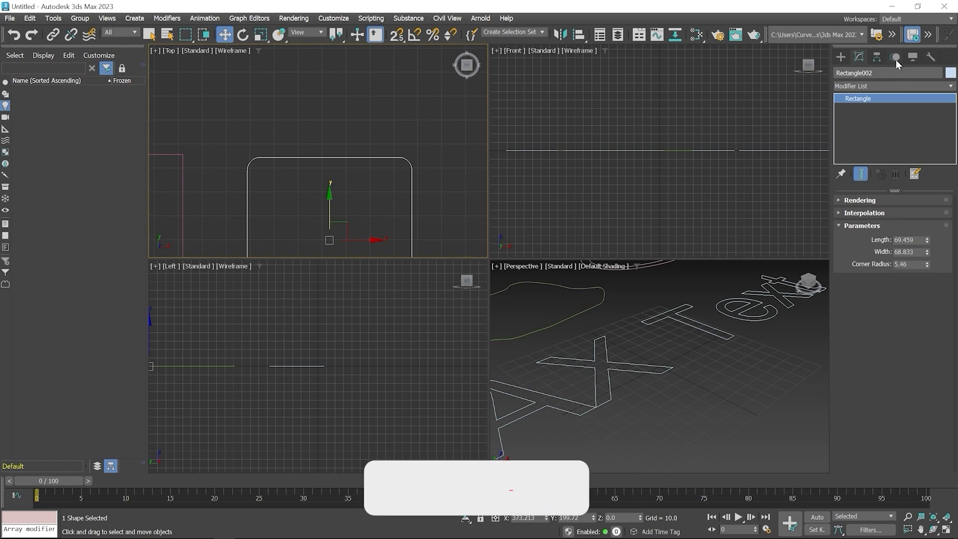
- Draw an ellipse beside the rounded rectangle in the Top view, about 41 long and 39.9 wide
{"action": "left_click", "coordinate": [841, 57]}
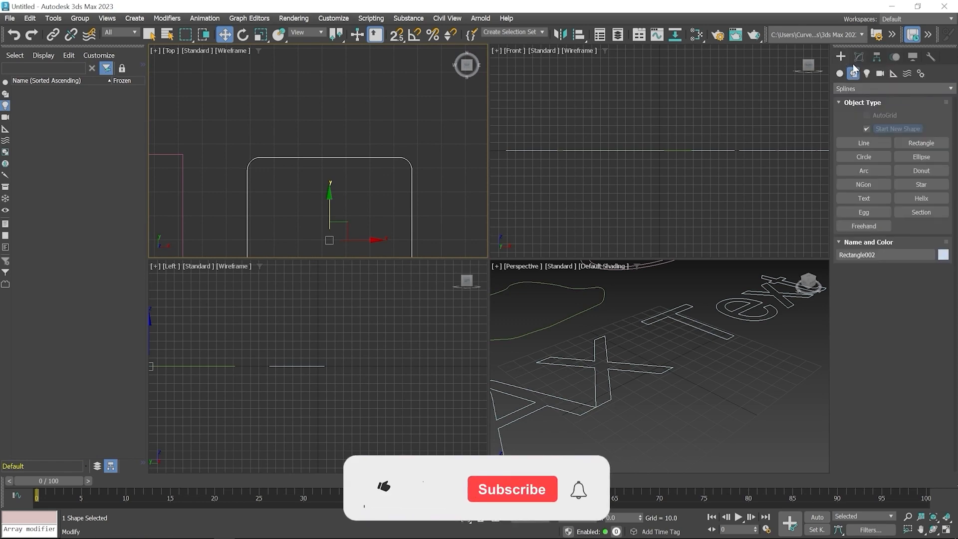
{"action": "left_click", "coordinate": [921, 157]}
{"action": "middle_click_drag", "start_coordinate": [439, 165], "coordinate": [310, 111]}
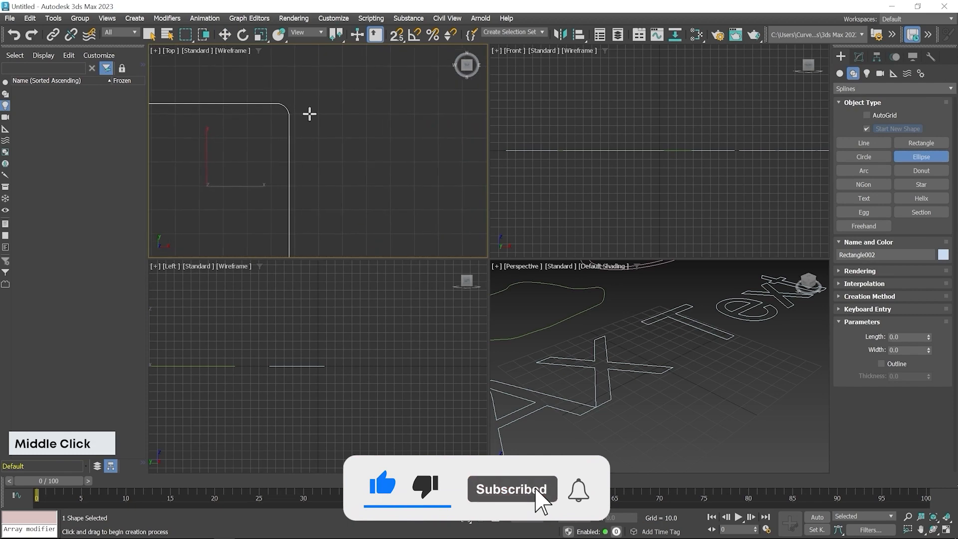
{"action": "mouse_move", "coordinate": [355, 130]}
{"action": "left_mouse_down"}
{"action": "mouse_move", "coordinate": [431, 207]}
{"action": "mouse_move", "coordinate": [455, 188]}
{"action": "mouse_move", "coordinate": [421, 181]}
{"action": "mouse_move", "coordinate": [451, 212]}
{"action": "mouse_move", "coordinate": [424, 170]}
{"action": "mouse_move", "coordinate": [450, 228]}
{"action": "left_mouse_up"}
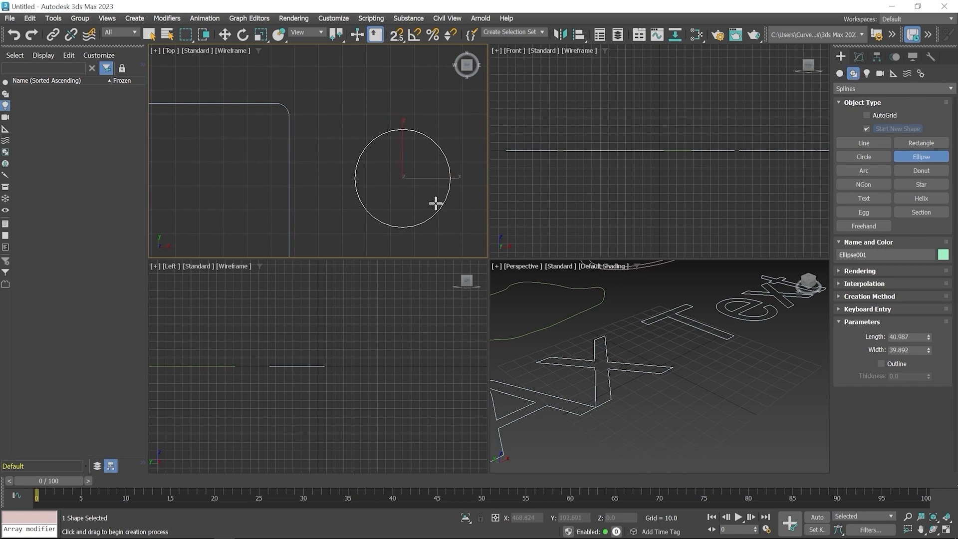
- Enlarge the ellipse by increasing both its length and its width
{"action": "left_click", "coordinate": [863, 297]}
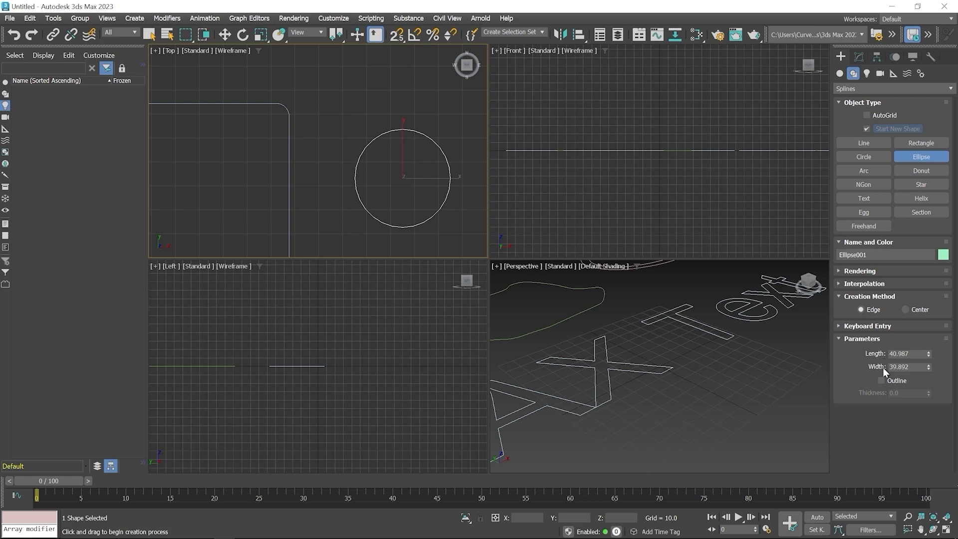
{"action": "left_click", "coordinate": [864, 58]}
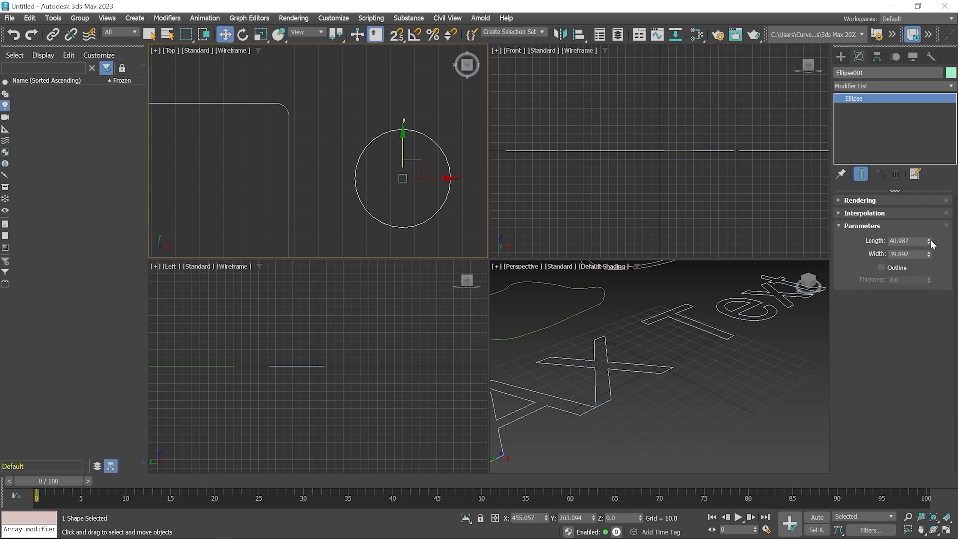
{"action": "left_click_drag", "start_coordinate": [930, 238], "coordinate": [929, 222]}
- Draw a donut below the ellipse in the Top view, with radii of about 51.3 and 34.1
{"action": "left_click", "coordinate": [841, 57]}
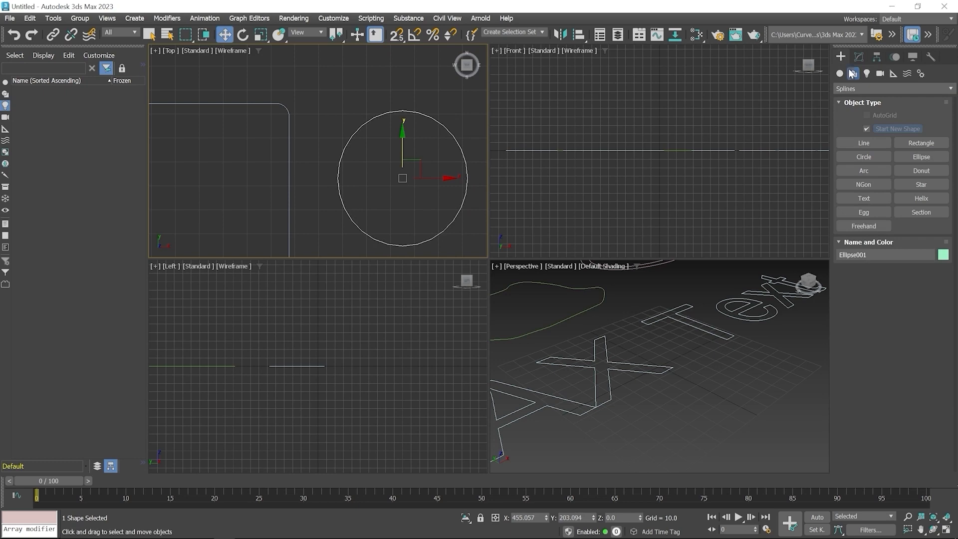
{"action": "left_click", "coordinate": [922, 170]}
{"action": "scroll", "coordinate": [331, 134], "scroll_direction": "down", "scroll_amount": 2}
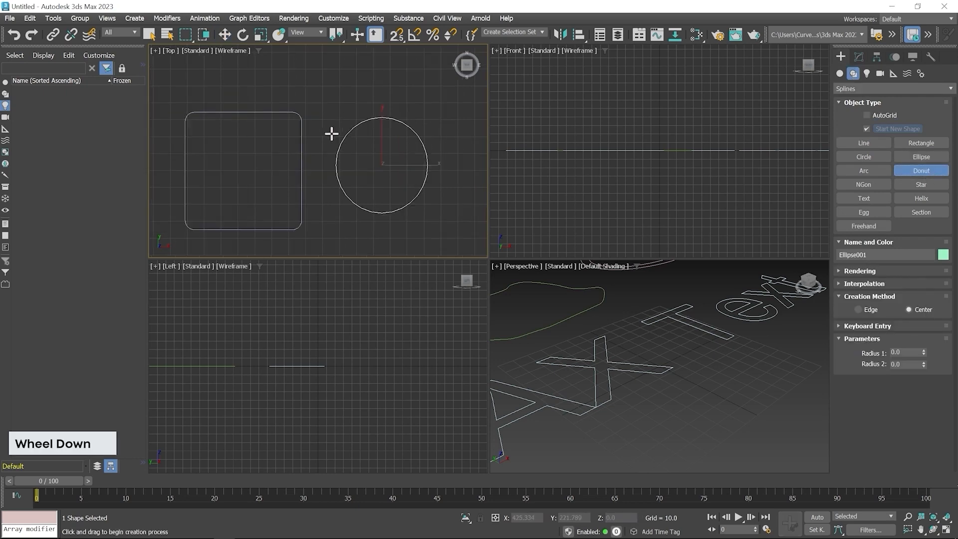
{"action": "scroll", "coordinate": [331, 133], "scroll_direction": "down", "scroll_amount": 3}
{"action": "middle_click_drag", "start_coordinate": [365, 186], "coordinate": [385, 128]}
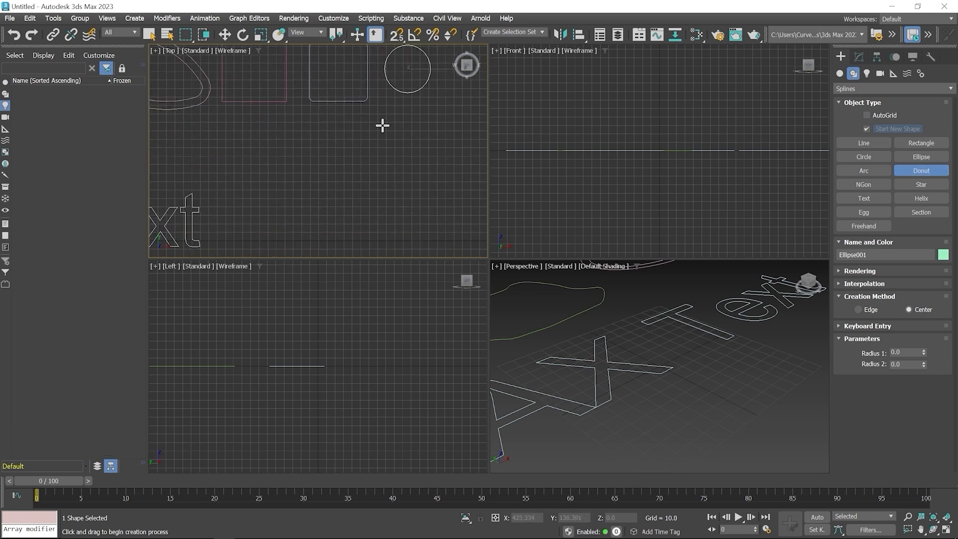
{"action": "left_click_drag", "start_coordinate": [382, 125], "coordinate": [417, 153]}
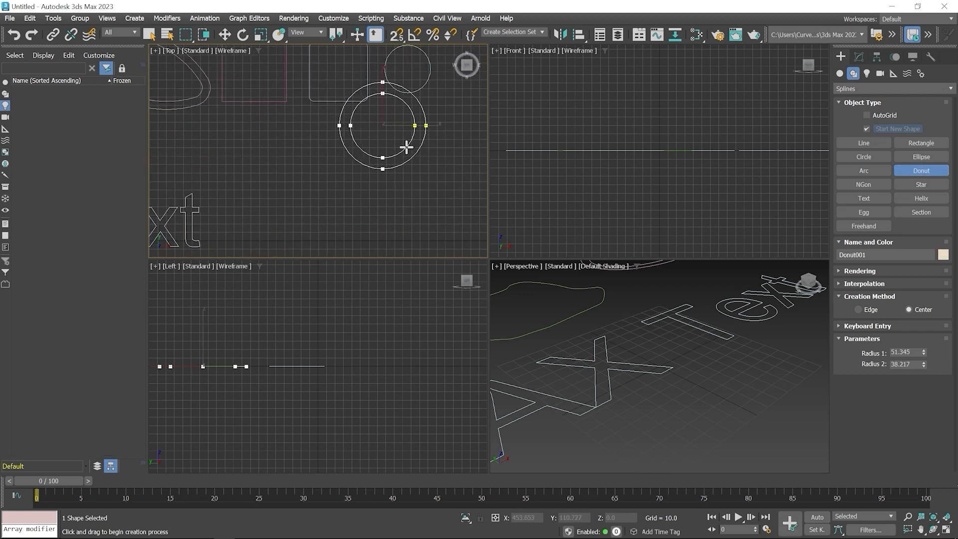
{"action": "left_click", "coordinate": [408, 139]}
{"action": "right_click", "coordinate": [412, 131]}
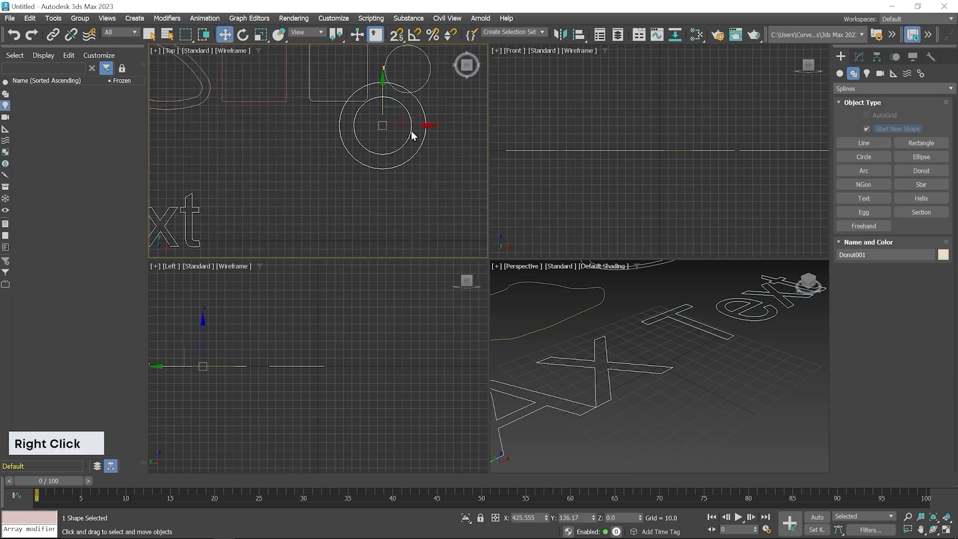
- Move the donut clear of the ellipse and change its radii to about 48.8 and 39.6
{"action": "left_click_drag", "start_coordinate": [400, 118], "coordinate": [418, 148]}
{"action": "scroll", "coordinate": [418, 148], "scroll_direction": "up", "scroll_amount": 2}
{"action": "middle_click_drag", "start_coordinate": [418, 148], "coordinate": [395, 164]}
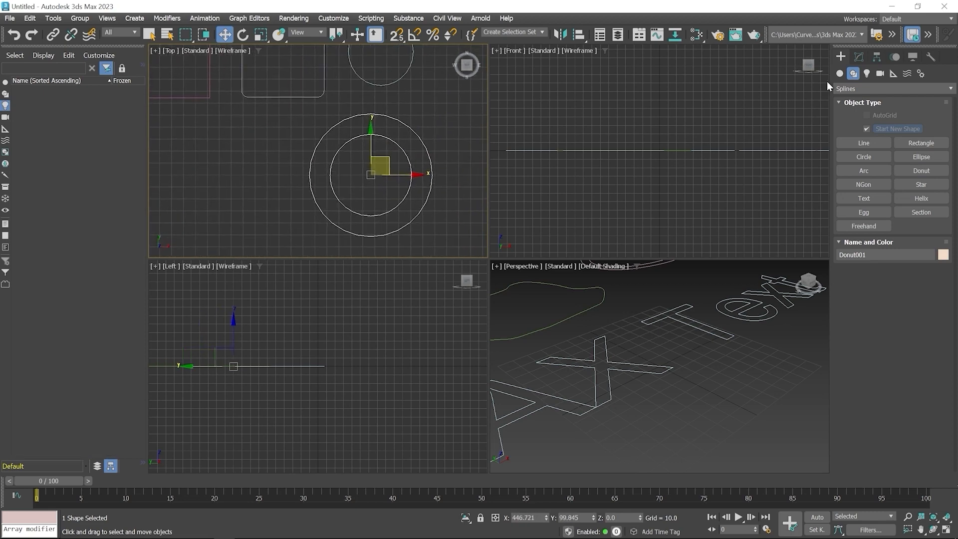
{"action": "left_click", "coordinate": [862, 58]}
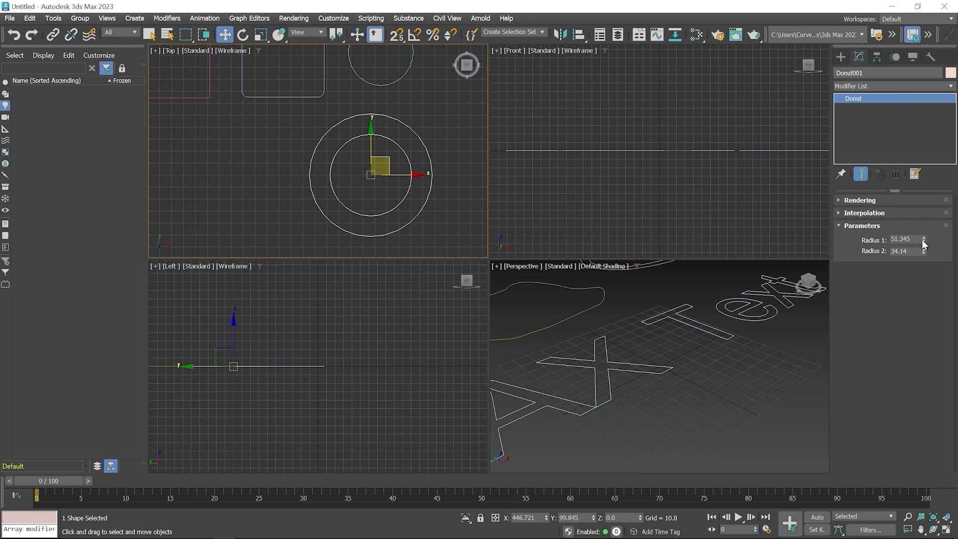
{"action": "left_click_drag", "start_coordinate": [923, 241], "coordinate": [921, 248]}
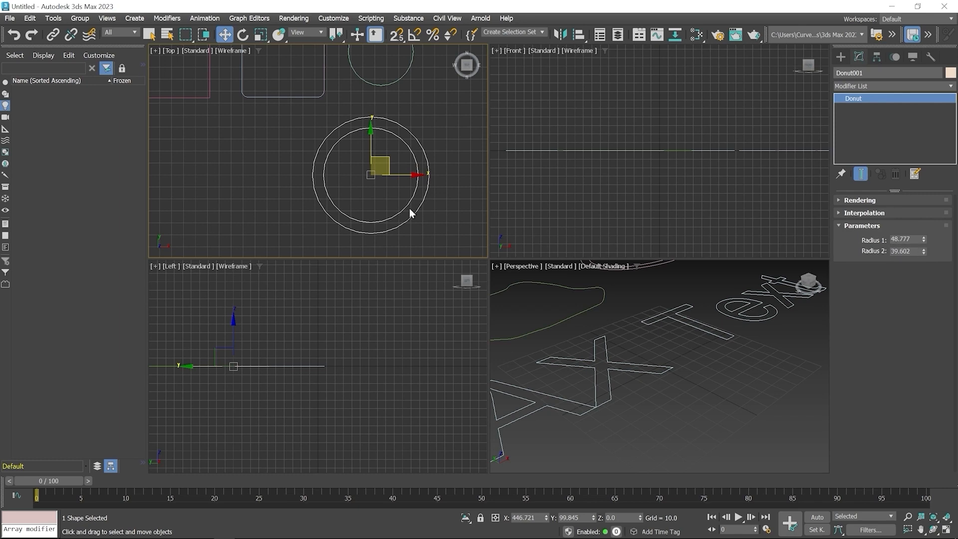
- Draw a six-pointed star between the text and the donut, with radii of about 55 and 19.2
{"action": "left_click", "coordinate": [844, 57]}
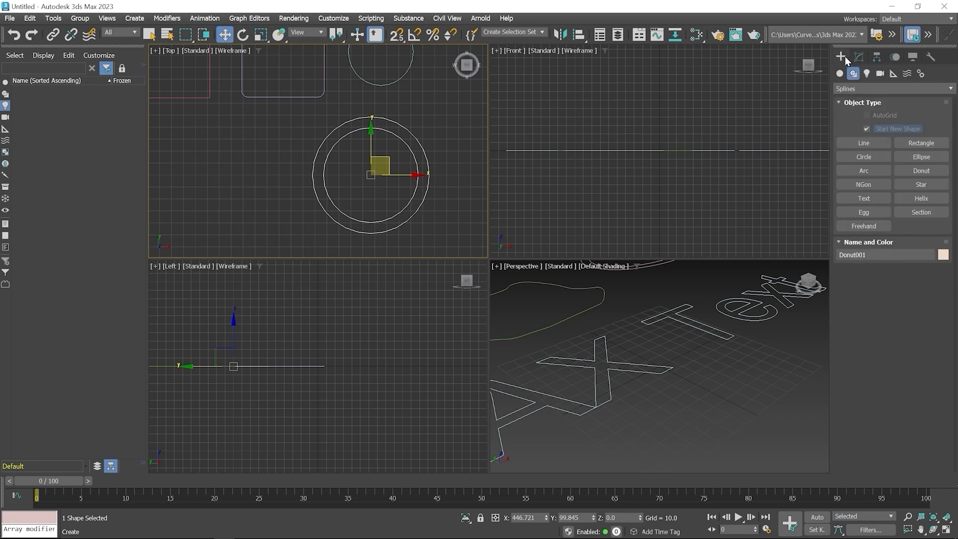
{"action": "left_click", "coordinate": [933, 187]}
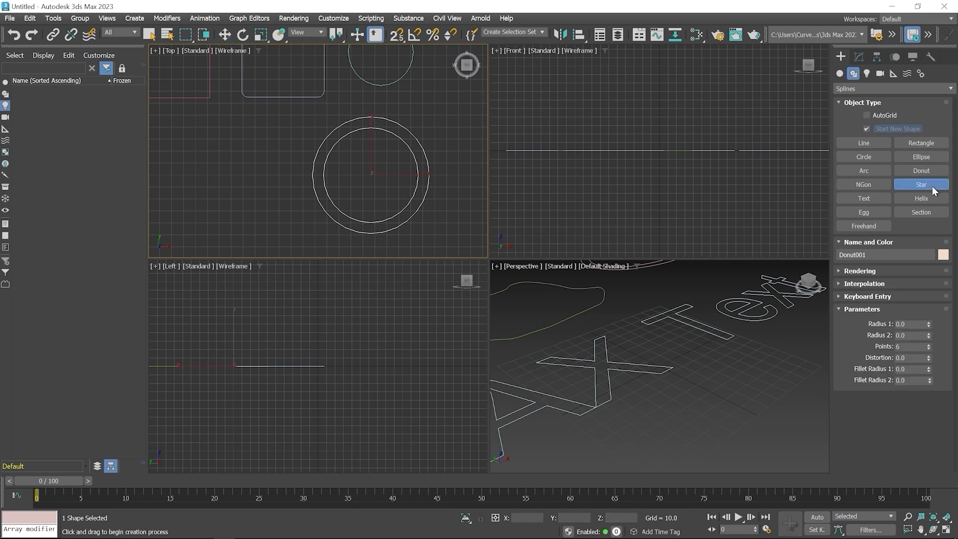
{"action": "left_click", "coordinate": [894, 297]}
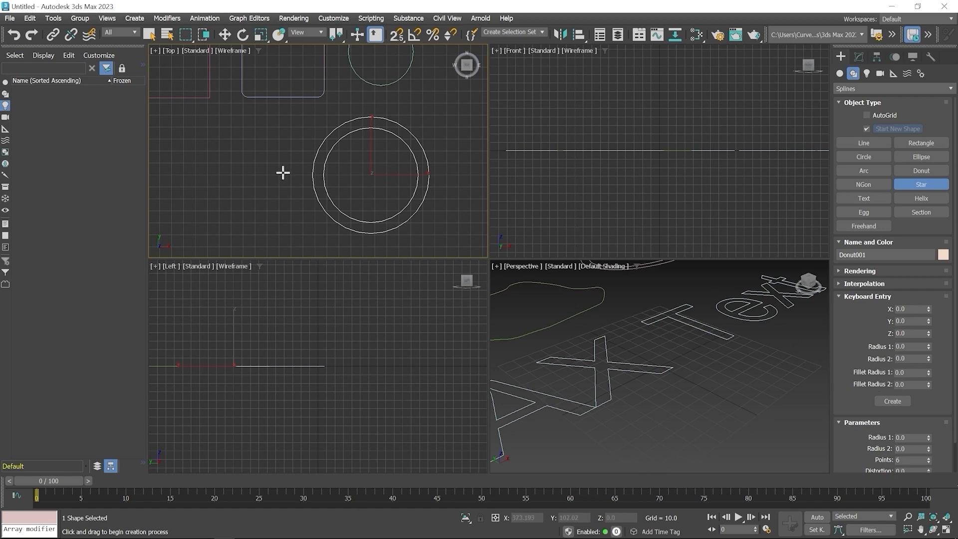
{"action": "middle_click_drag", "start_coordinate": [282, 171], "coordinate": [400, 155]}
{"action": "left_click_drag", "start_coordinate": [268, 166], "coordinate": [317, 210]}
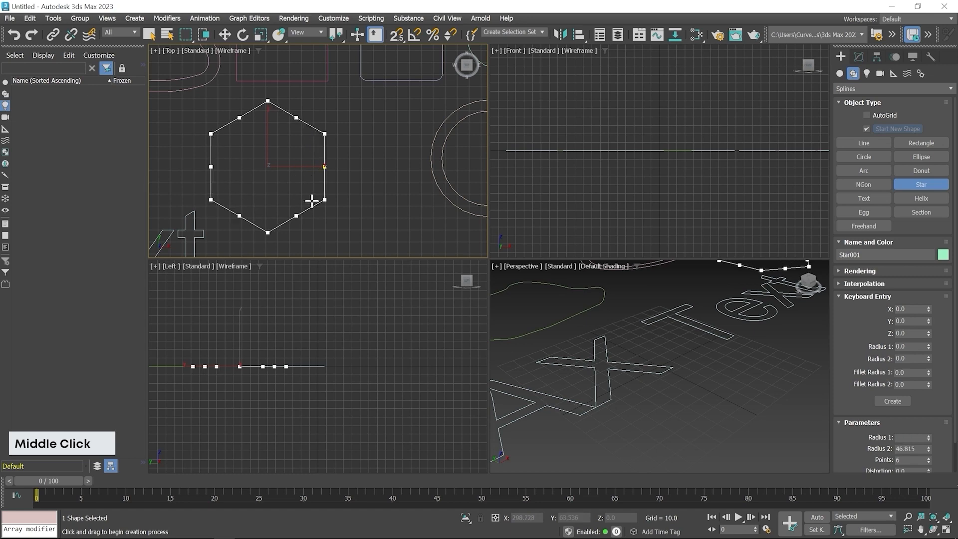
{"action": "left_click", "coordinate": [288, 177]}
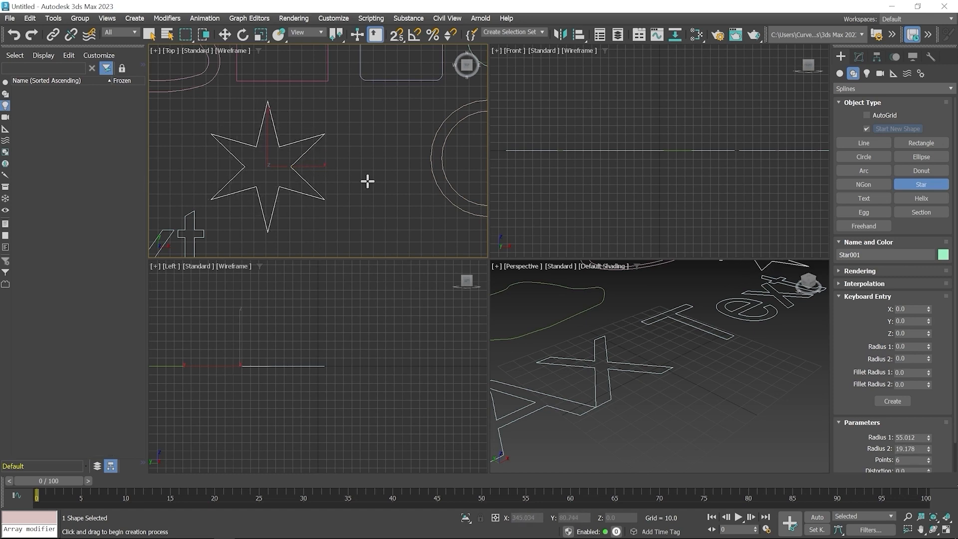
{"action": "right_click", "coordinate": [357, 150]}
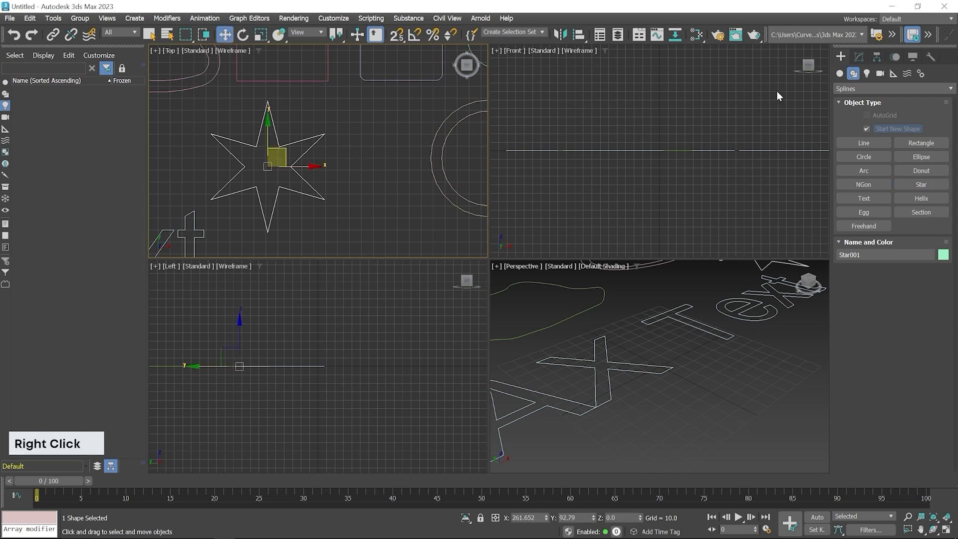
- Change the star's radii to about 40.2 and 23 and raise its number of points to 9
{"action": "left_click", "coordinate": [858, 57]}
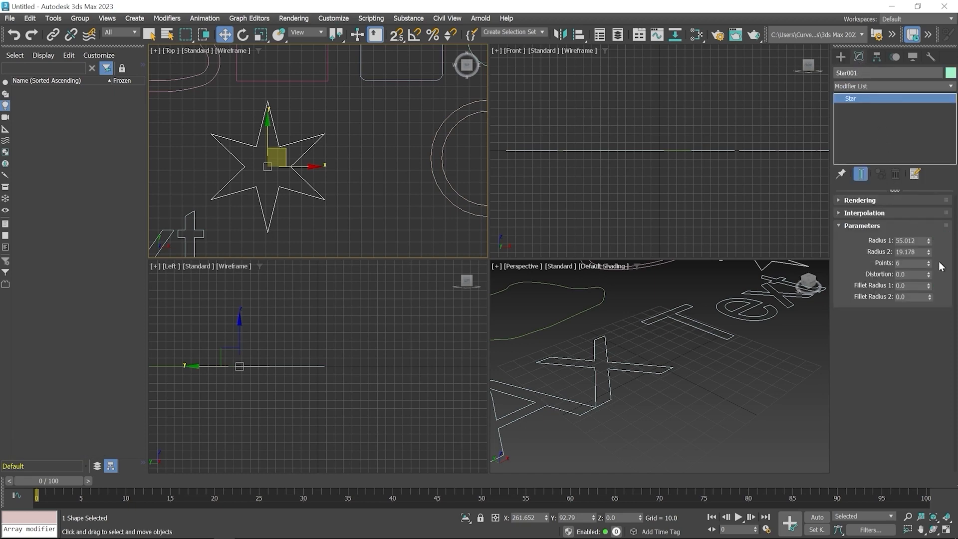
{"action": "mouse_move", "coordinate": [928, 241]}
{"action": "left_mouse_down"}
{"action": "mouse_move", "coordinate": [939, 256]}
{"action": "mouse_move", "coordinate": [930, 246]}
{"action": "left_mouse_up"}
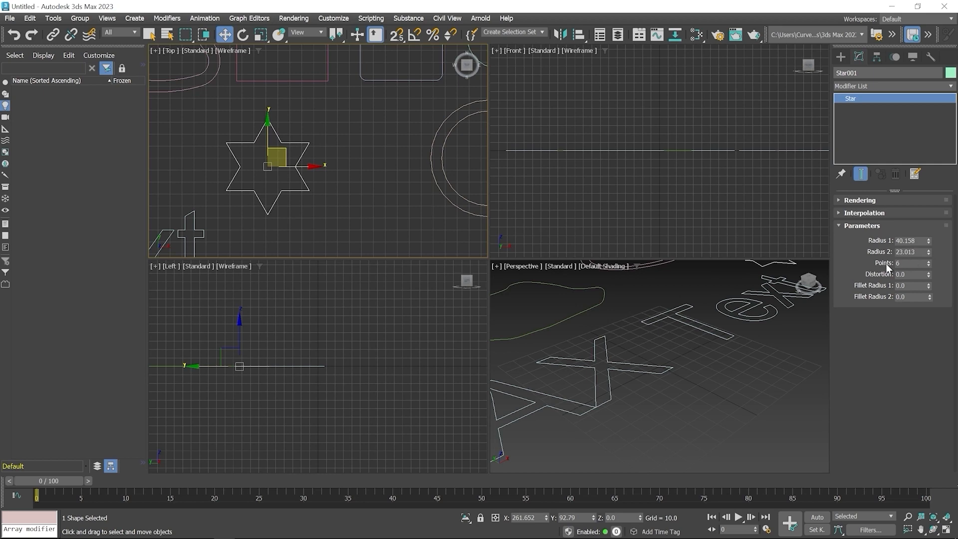
{"action": "left_click", "coordinate": [929, 262]}
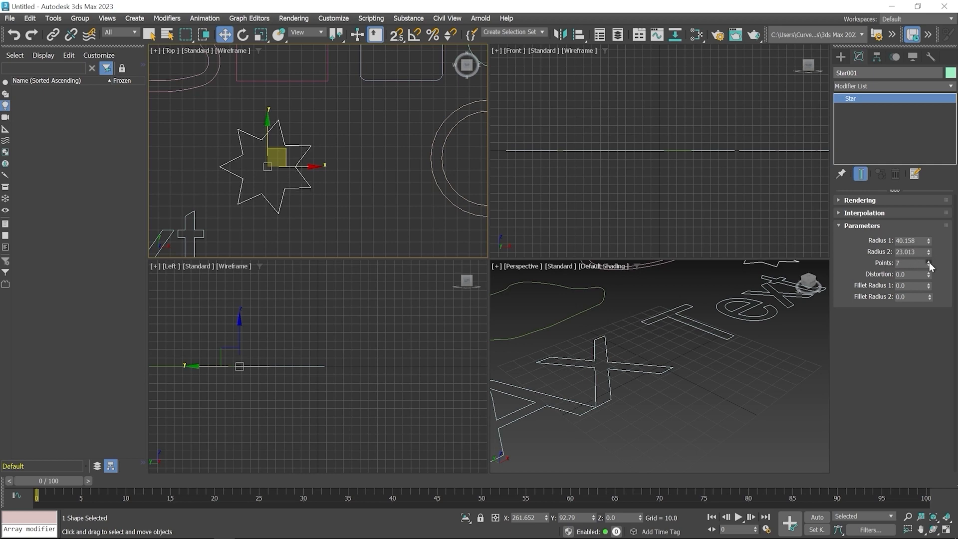
{"action": "left_click", "coordinate": [929, 262]}
{"action": "left_click", "coordinate": [929, 261]}
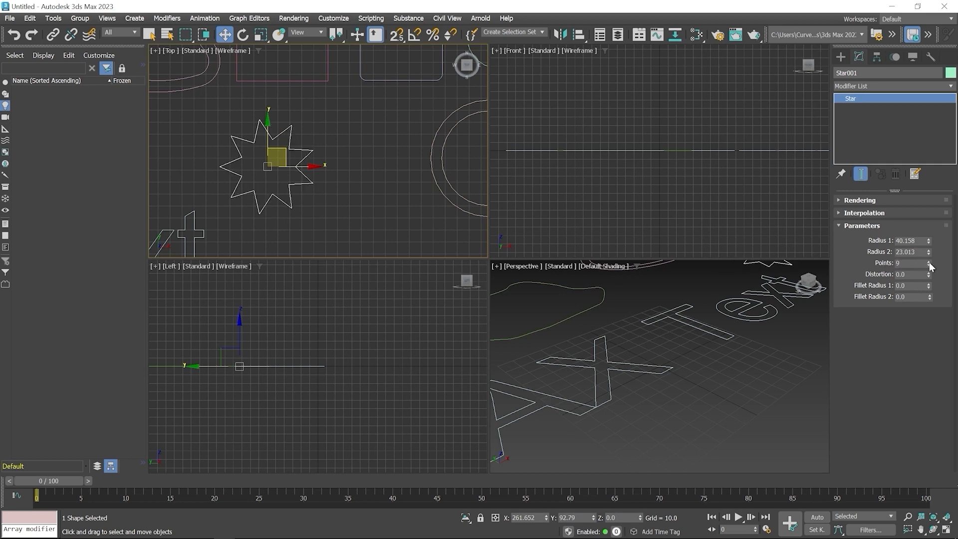
- Round the star's outer and inner corners by setting Fillet Radius 1 and Fillet Radius 2 to 3
{"action": "middle_click", "coordinate": [253, 136]}
{"action": "scroll", "coordinate": [325, 179], "scroll_direction": "up", "scroll_amount": 6}
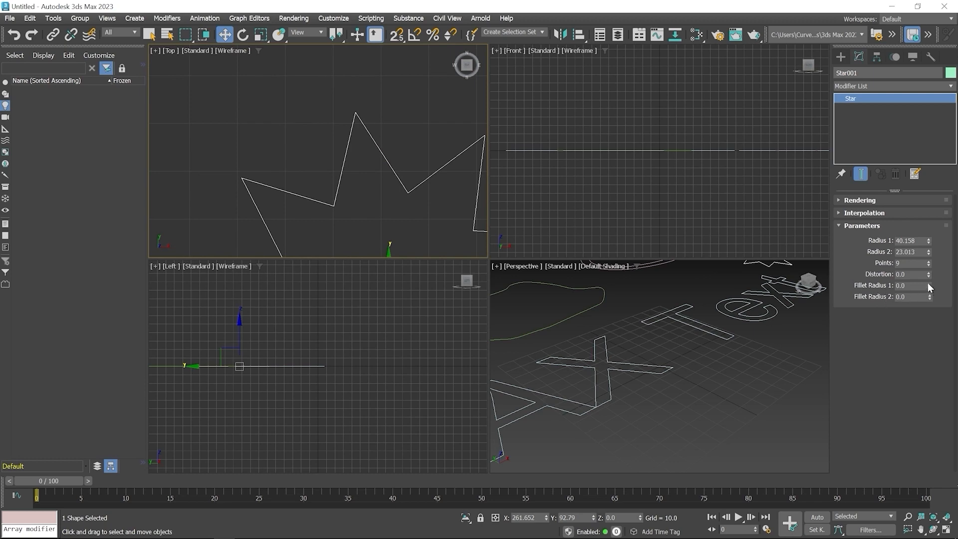
{"action": "left_click_drag", "start_coordinate": [929, 282], "coordinate": [916, 256]}
{"action": "double_click", "coordinate": [913, 286]}
{"action": "type", "text": "3"}
{"action": "key", "text": "Return"}
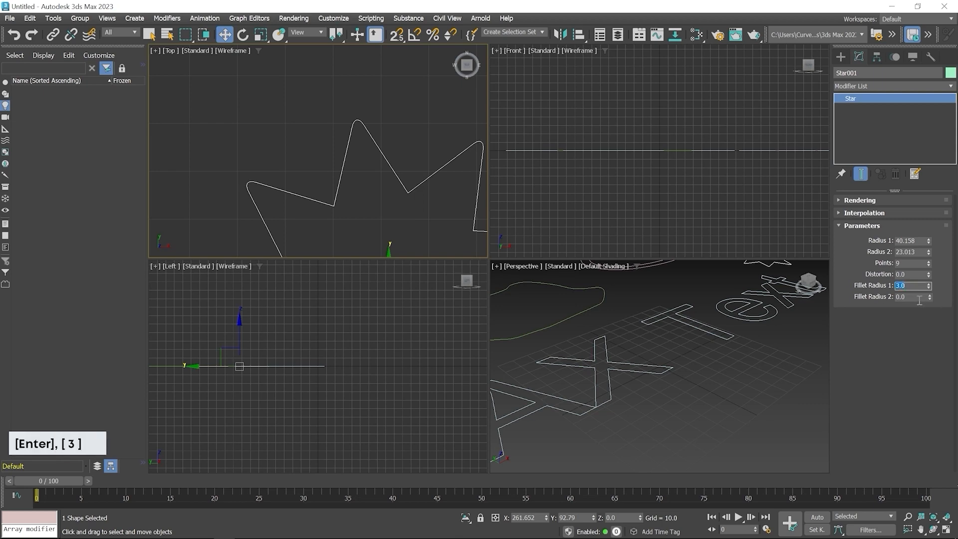
{"action": "double_click", "coordinate": [892, 296]}
{"action": "type", "text": "3"}
{"action": "key", "text": "Return"}
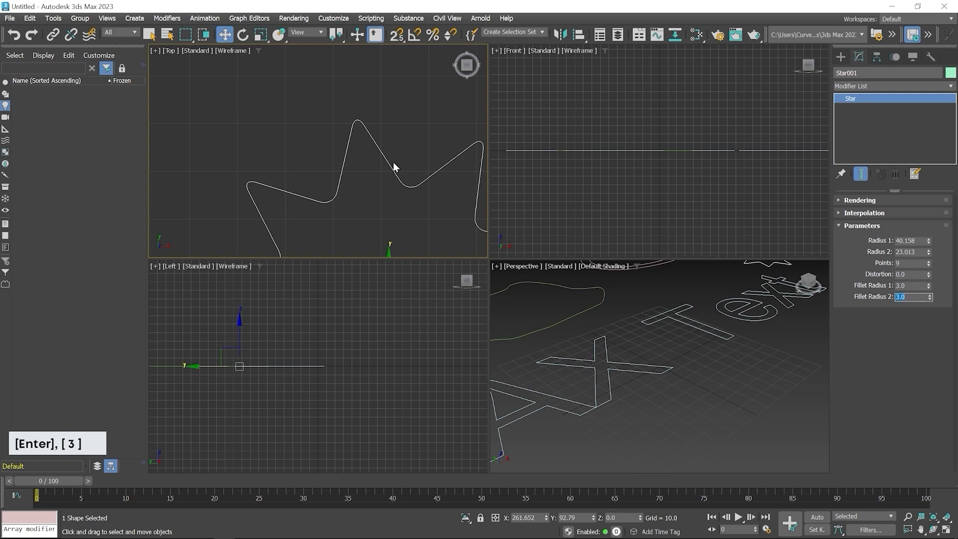
- Draw a helix between the text and the donut, with radii of about 27.9 and 28.7 and height about 75.7
{"action": "middle_click_drag", "start_coordinate": [395, 164], "coordinate": [336, 95]}
{"action": "scroll", "coordinate": [340, 109], "scroll_direction": "down", "scroll_amount": 2}
{"action": "scroll", "coordinate": [374, 174], "scroll_direction": "down", "scroll_amount": 2}
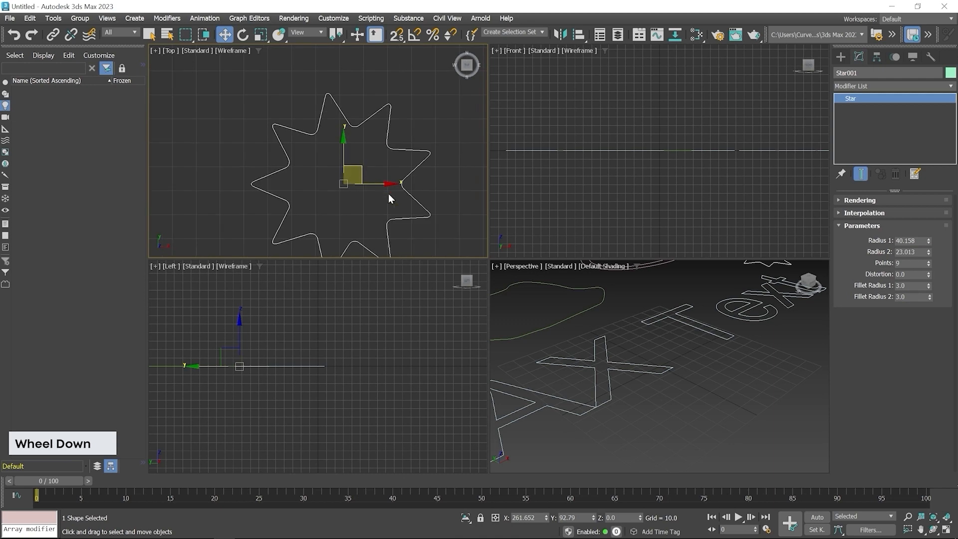
{"action": "middle_click_drag", "start_coordinate": [391, 189], "coordinate": [350, 166]}
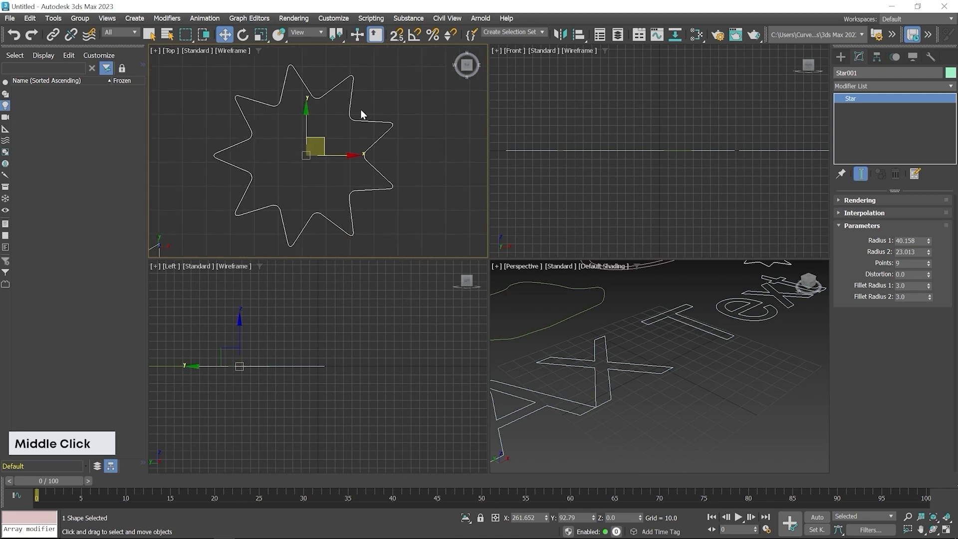
{"action": "left_click", "coordinate": [840, 56]}
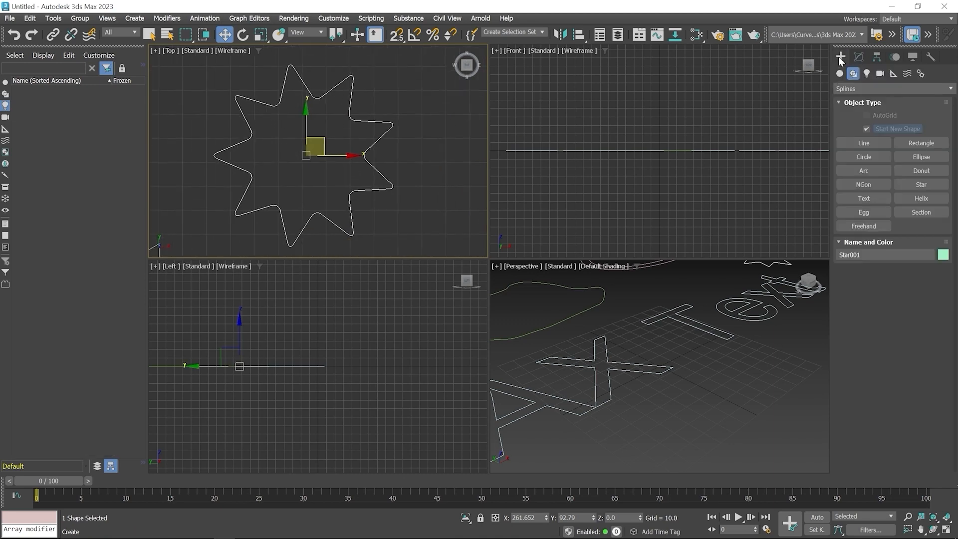
{"action": "left_click", "coordinate": [921, 199]}
{"action": "middle_click_drag", "start_coordinate": [445, 204], "coordinate": [332, 176]}
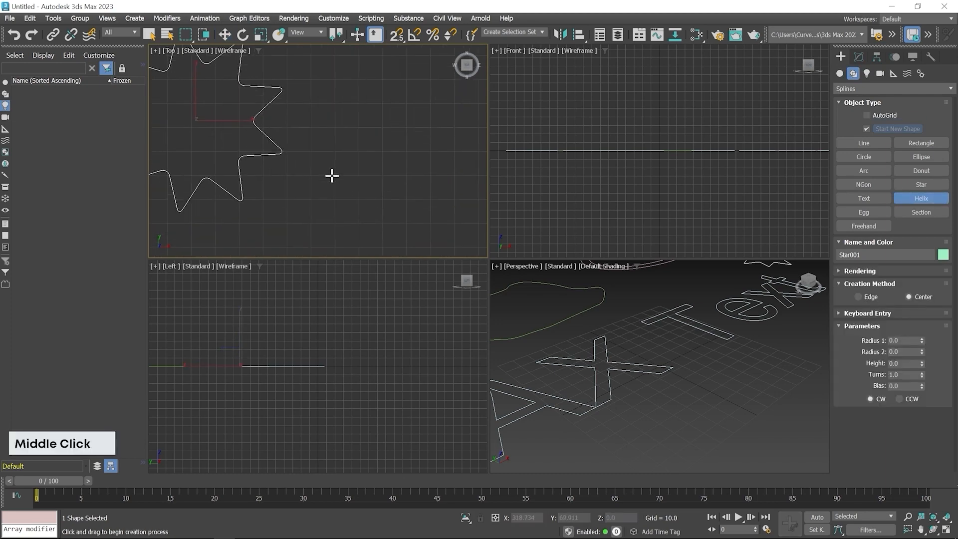
{"action": "scroll", "coordinate": [332, 175], "scroll_direction": "down", "scroll_amount": 3}
{"action": "middle_click_drag", "start_coordinate": [385, 194], "coordinate": [412, 152]}
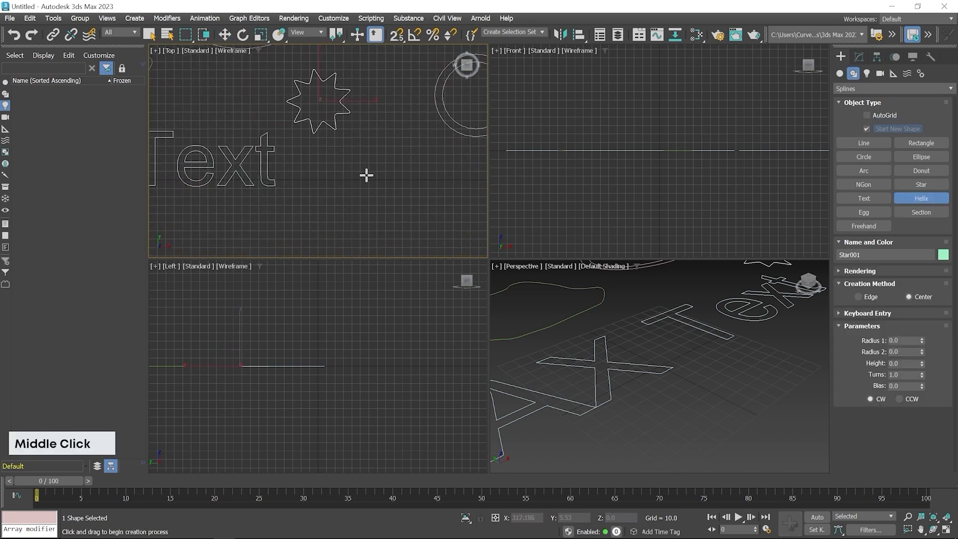
{"action": "left_click_drag", "start_coordinate": [366, 176], "coordinate": [381, 193]}
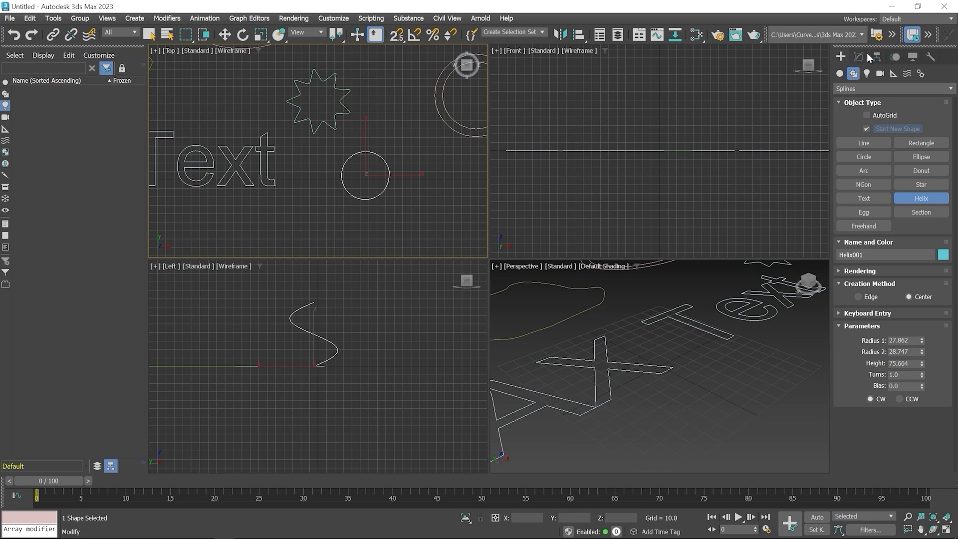
- Set the helix's Radius 1 and Radius 2 both to 4
{"action": "left_click", "coordinate": [863, 55]}
{"action": "scroll", "coordinate": [704, 364], "scroll_direction": "down", "scroll_amount": 3}
{"action": "middle_click_drag", "start_coordinate": [704, 364], "coordinate": [591, 397]}
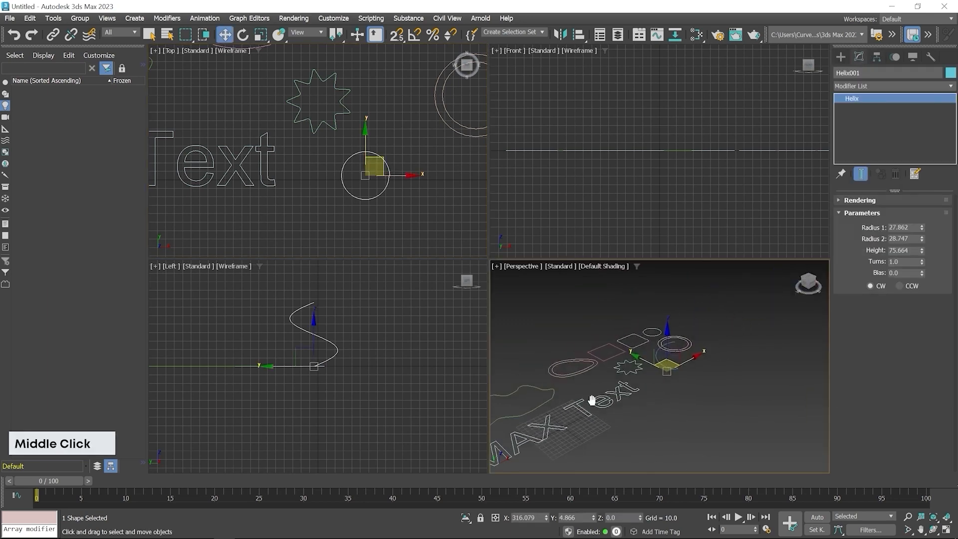
{"action": "scroll", "coordinate": [657, 346], "scroll_direction": "up", "scroll_amount": 2}
{"action": "scroll", "coordinate": [657, 346], "scroll_direction": "up", "scroll_amount": 2}
{"action": "mouse_move", "coordinate": [718, 344]}
{"action": "middle_mouse_down"}
{"action": "mouse_move", "coordinate": [727, 353]}
{"action": "mouse_move", "coordinate": [742, 324]}
{"action": "mouse_move", "coordinate": [697, 370]}
{"action": "mouse_move", "coordinate": [690, 361]}
{"action": "mouse_move", "coordinate": [741, 343]}
{"action": "mouse_move", "coordinate": [712, 346]}
{"action": "middle_mouse_up"}
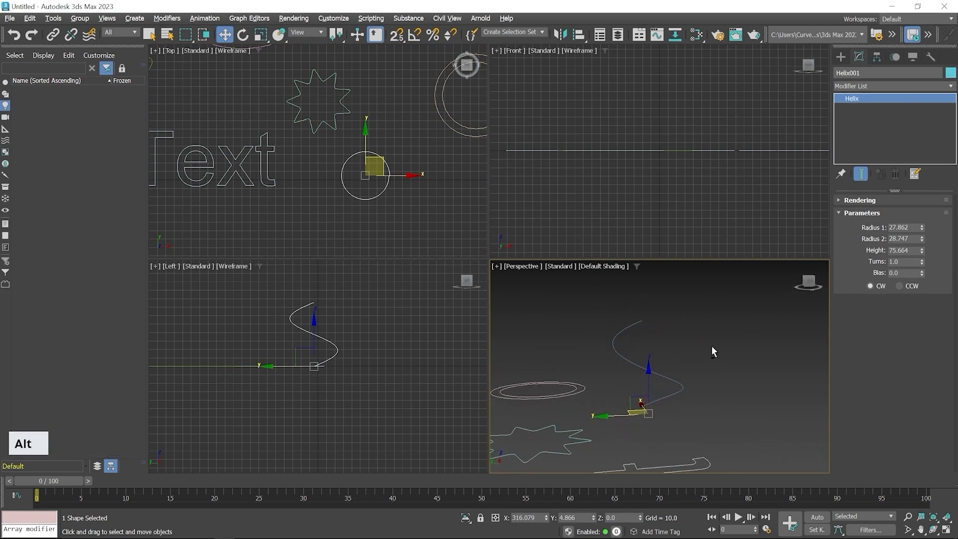
{"action": "mouse_move", "coordinate": [923, 228]}
{"action": "left_mouse_down"}
{"action": "mouse_move", "coordinate": [921, 200]}
{"action": "mouse_move", "coordinate": [919, 226]}
{"action": "left_mouse_up"}
{"action": "double_click", "coordinate": [914, 227]}
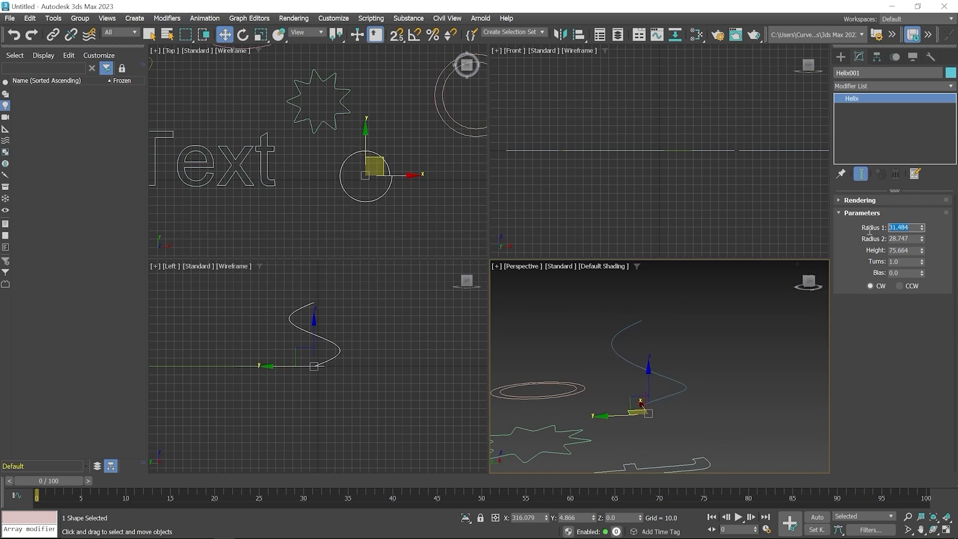
{"action": "type", "text": "4"}
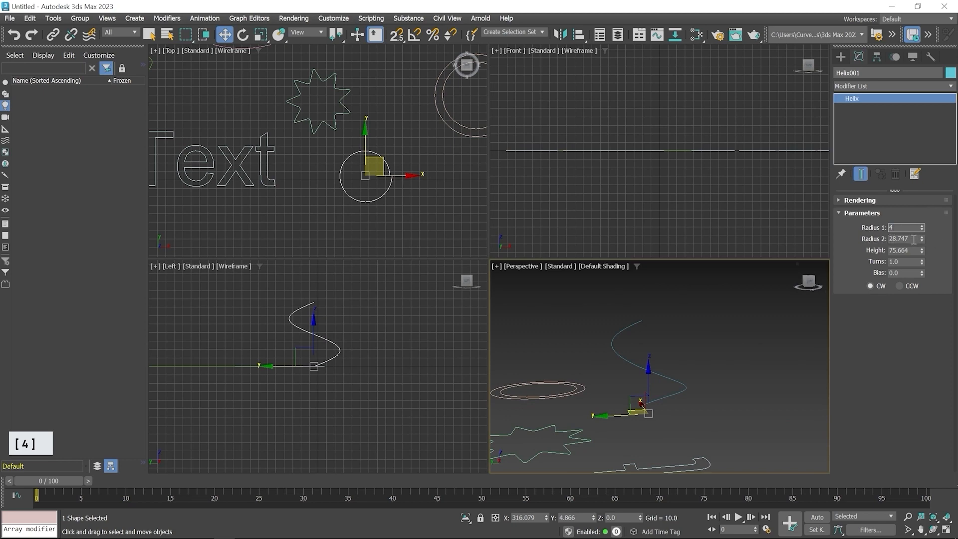
{"action": "double_click", "coordinate": [909, 238]}
{"action": "type", "text": "4"}
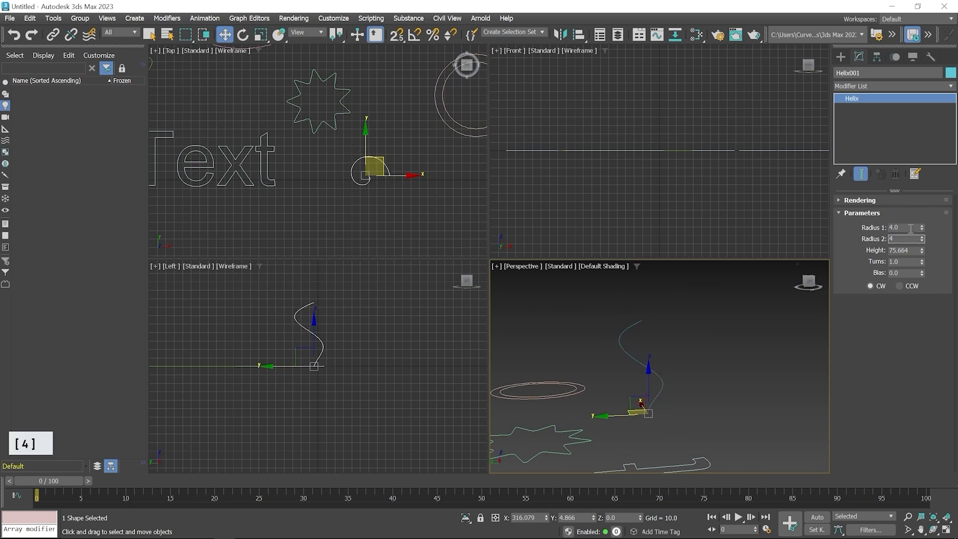
{"action": "key", "text": "Return"}
- Raise the helix's height to about 99.9 and its number of turns to about 5.4
{"action": "left_click_drag", "start_coordinate": [922, 250], "coordinate": [918, 241]}
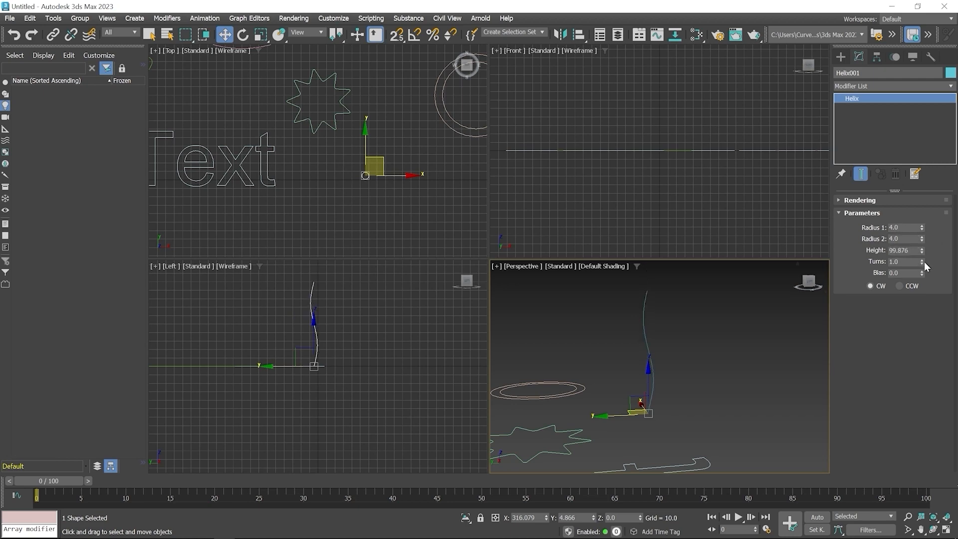
{"action": "left_click_drag", "start_coordinate": [921, 262], "coordinate": [916, 95]}
{"action": "middle_click_drag", "start_coordinate": [340, 339], "coordinate": [374, 378]}
{"action": "scroll", "coordinate": [376, 366], "scroll_direction": "up", "scroll_amount": 2}
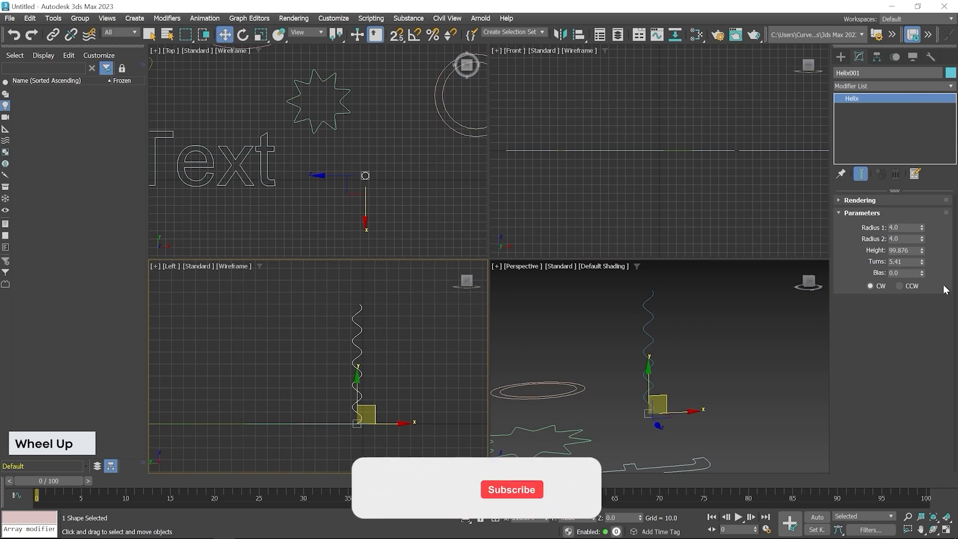
- Reduce the helix's height to about 39 and increase its turns to about 24.7
{"action": "left_click_drag", "start_coordinate": [922, 250], "coordinate": [935, 275]}
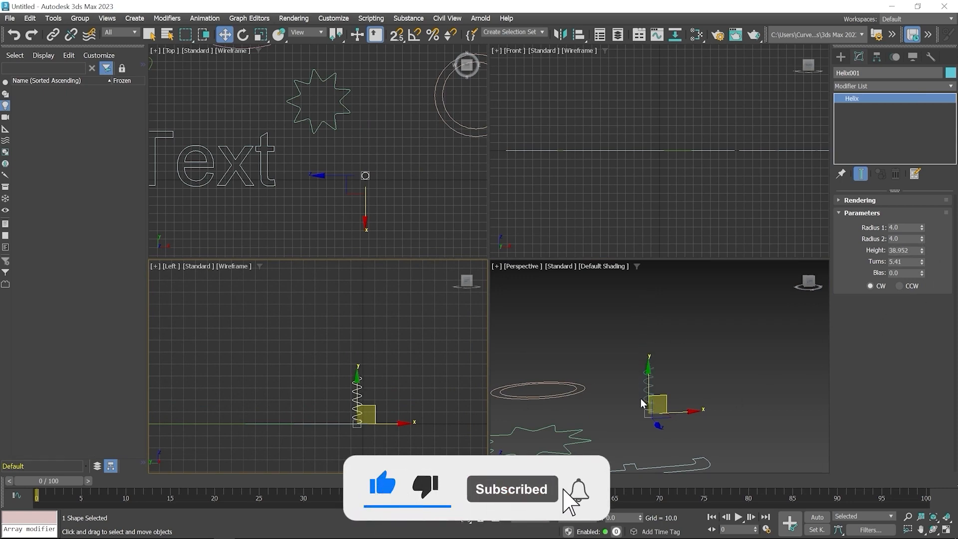
{"action": "scroll", "coordinate": [648, 389], "scroll_direction": "up", "scroll_amount": 5}
{"action": "middle_click_drag", "start_coordinate": [710, 386], "coordinate": [684, 360]}
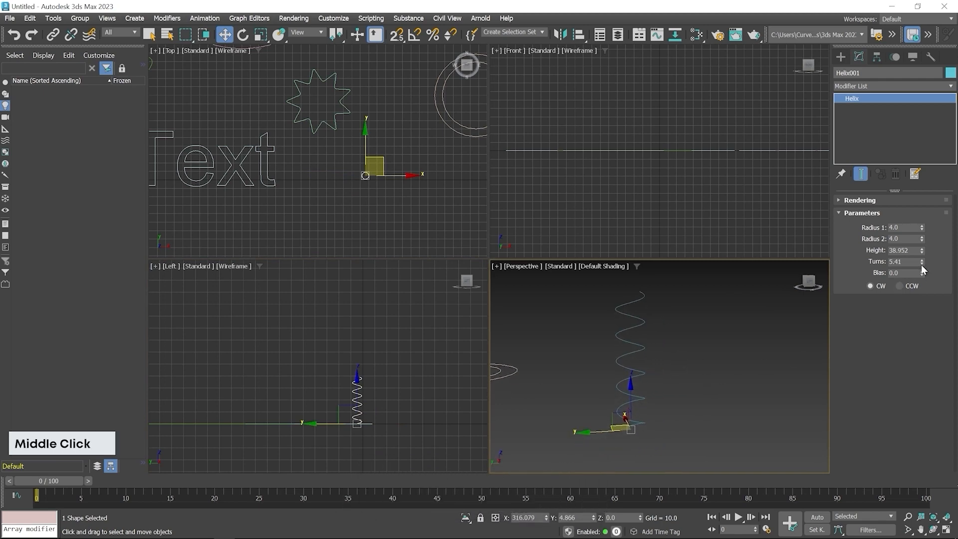
{"action": "left_click_drag", "start_coordinate": [922, 260], "coordinate": [916, 130]}
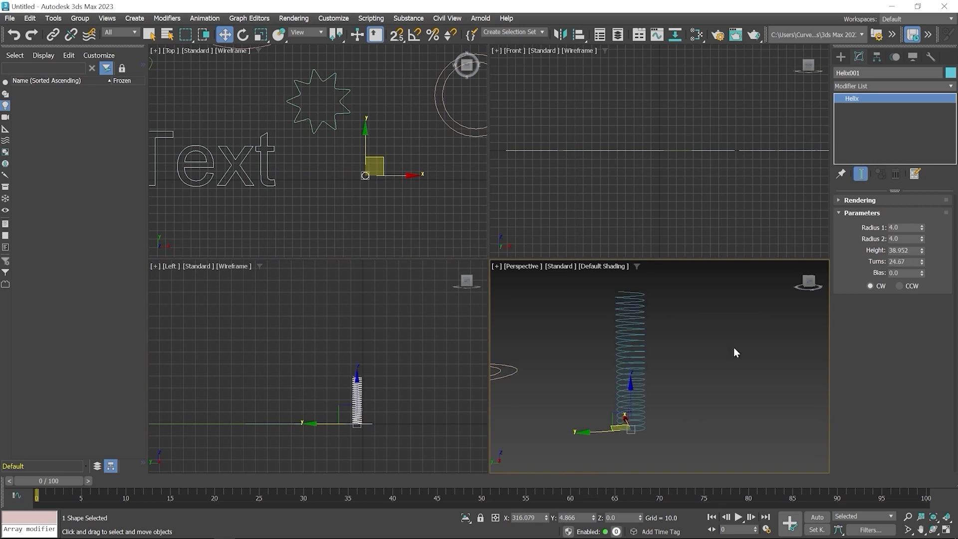
- Switch the helix's winding direction to CCW to compare the coil's end, and return it to CW
{"action": "middle_click_drag", "start_coordinate": [669, 325], "coordinate": [708, 324], "text": "alt"}
{"action": "middle_click_drag", "start_coordinate": [619, 303], "coordinate": [626, 306], "text": "alt"}
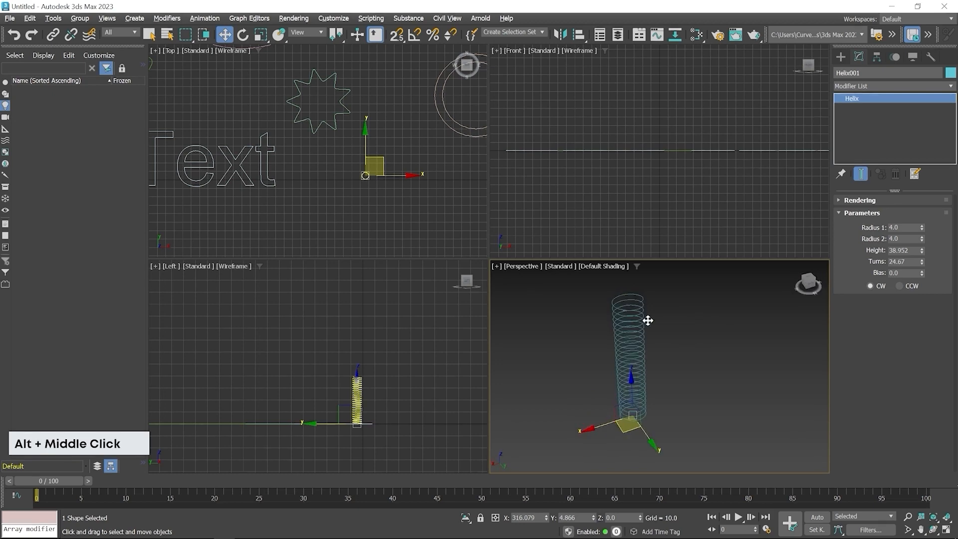
{"action": "scroll", "coordinate": [637, 316], "scroll_direction": "up", "scroll_amount": 3, "text": "alt"}
{"action": "scroll", "coordinate": [689, 334], "scroll_direction": "up", "scroll_amount": 3}
{"action": "scroll", "coordinate": [684, 335], "scroll_direction": "down", "scroll_amount": 5}
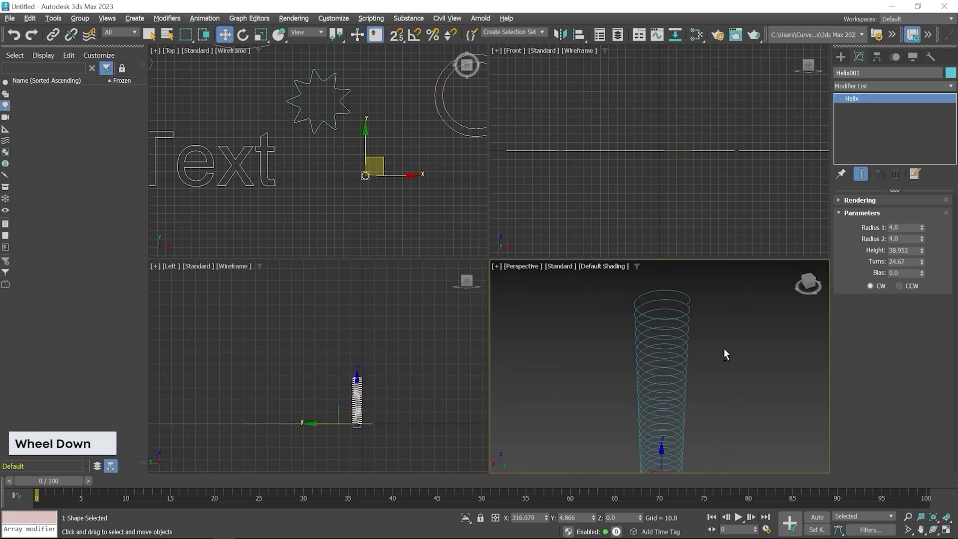
{"action": "middle_click_drag", "start_coordinate": [724, 349], "coordinate": [722, 358], "text": "alt"}
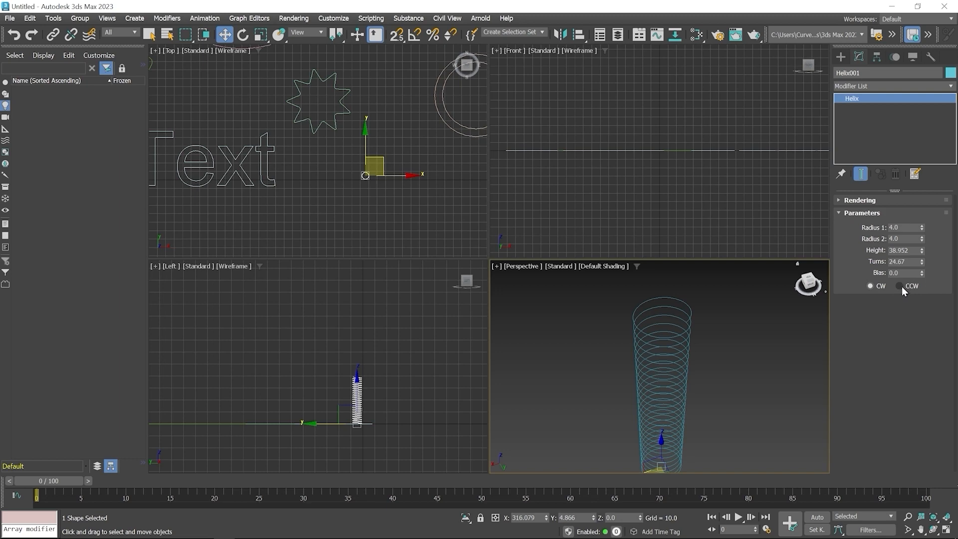
{"action": "left_click", "coordinate": [900, 286]}
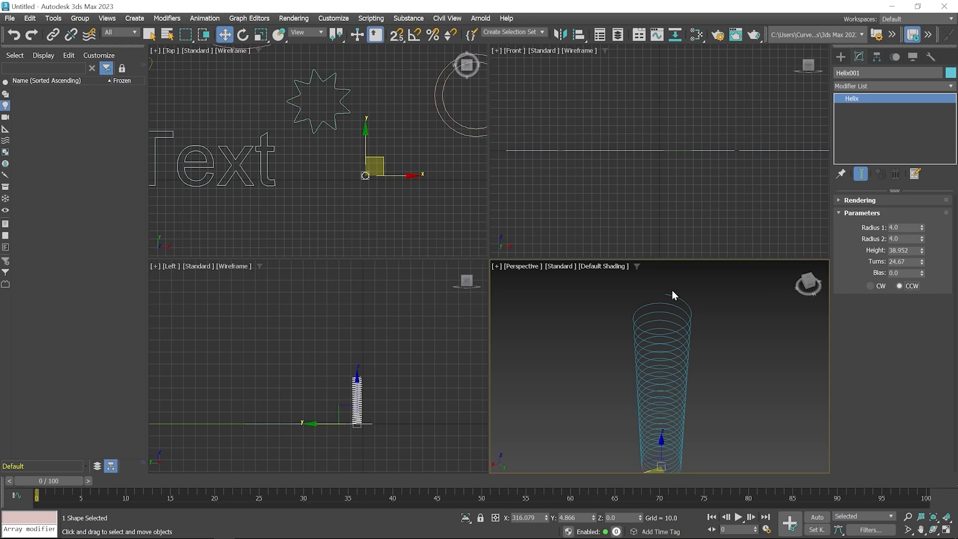
{"action": "left_click", "coordinate": [871, 287]}
- Draw a section with length about 113.3 and width about 115 just below the helix in the Top view
{"action": "left_click", "coordinate": [840, 58]}
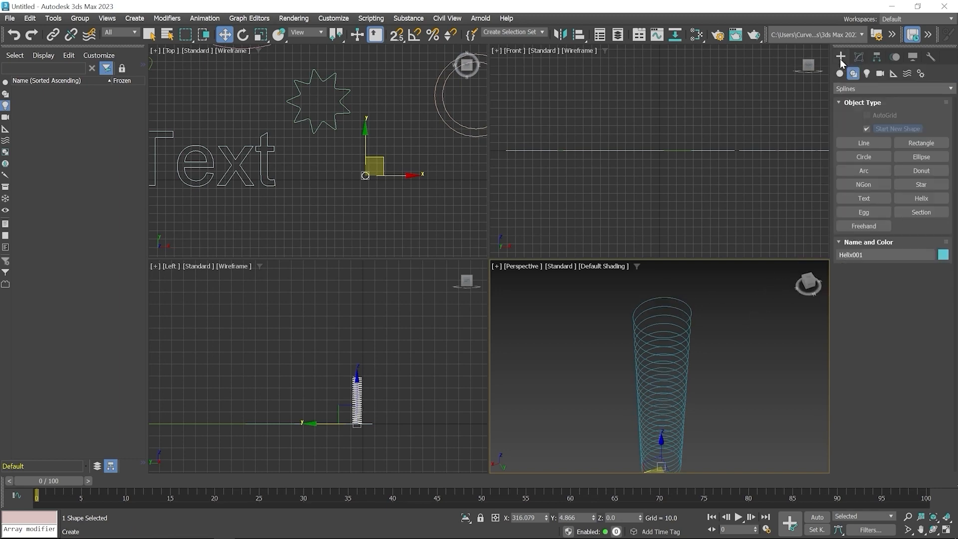
{"action": "left_click", "coordinate": [929, 212]}
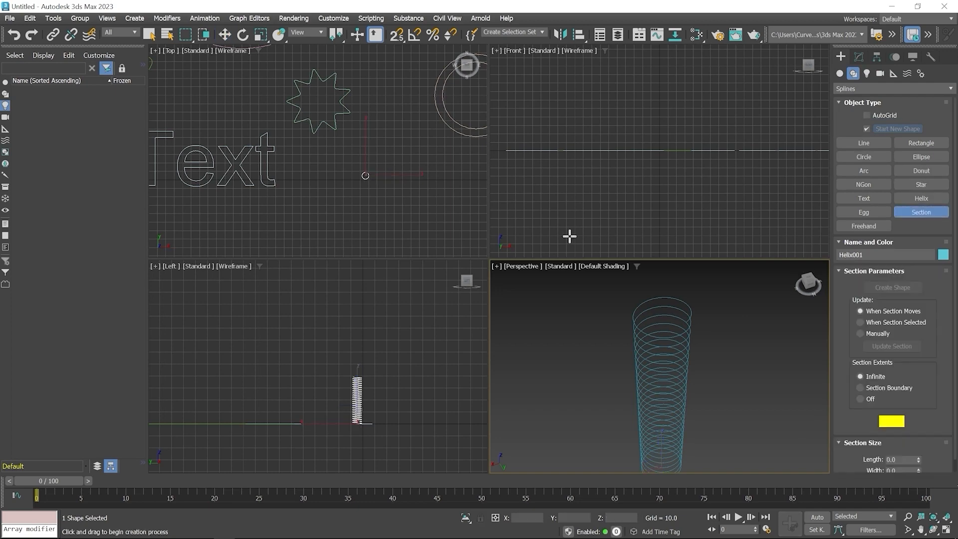
{"action": "middle_click_drag", "start_coordinate": [332, 216], "coordinate": [278, 141]}
{"action": "left_click_drag", "start_coordinate": [292, 145], "coordinate": [339, 192]}
{"action": "right_click", "coordinate": [395, 144]}
{"action": "scroll", "coordinate": [605, 359], "scroll_direction": "down", "scroll_amount": 3}
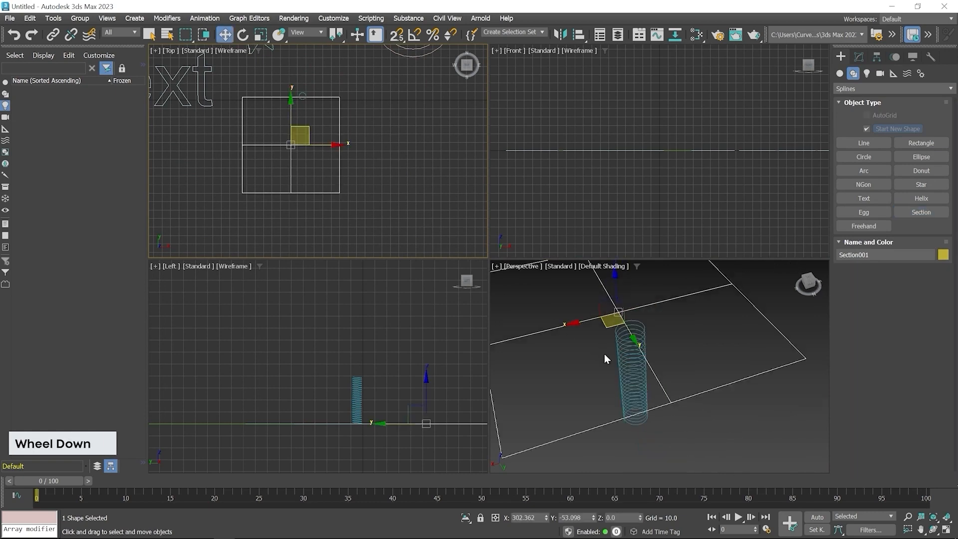
{"action": "scroll", "coordinate": [606, 359], "scroll_direction": "down", "scroll_amount": 3}
{"action": "middle_click_drag", "start_coordinate": [623, 358], "coordinate": [687, 357]}
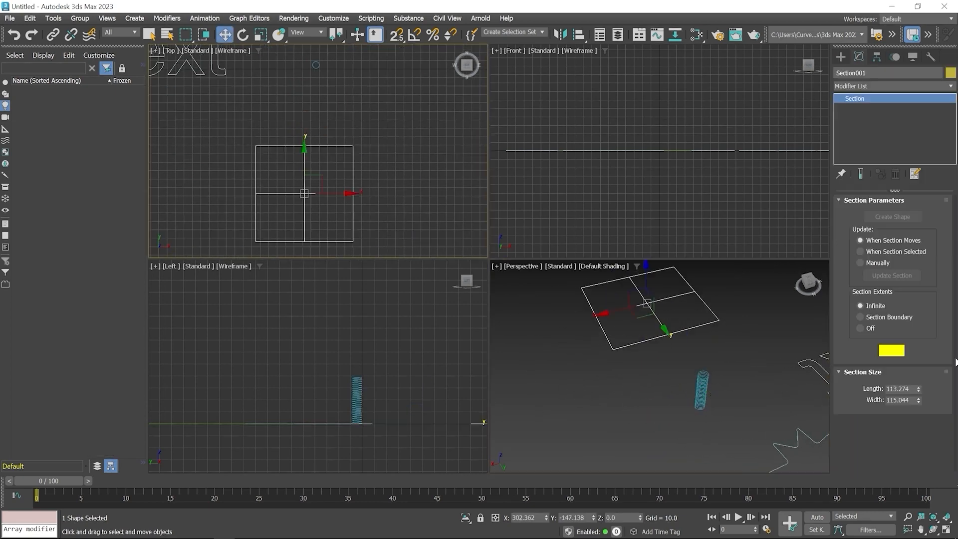